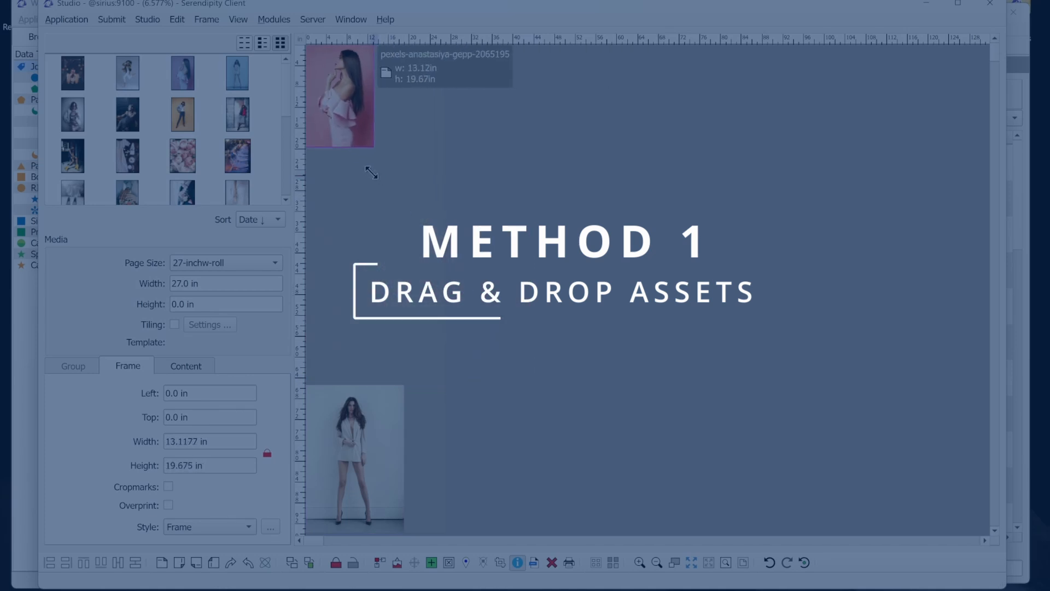
Move the standing-woman photo beside the pink-background photo at the page top and scale it down to a similar size.
left_click_drag(355, 458, 428, 121)
left_click_drag(465, 184, 432, 138)
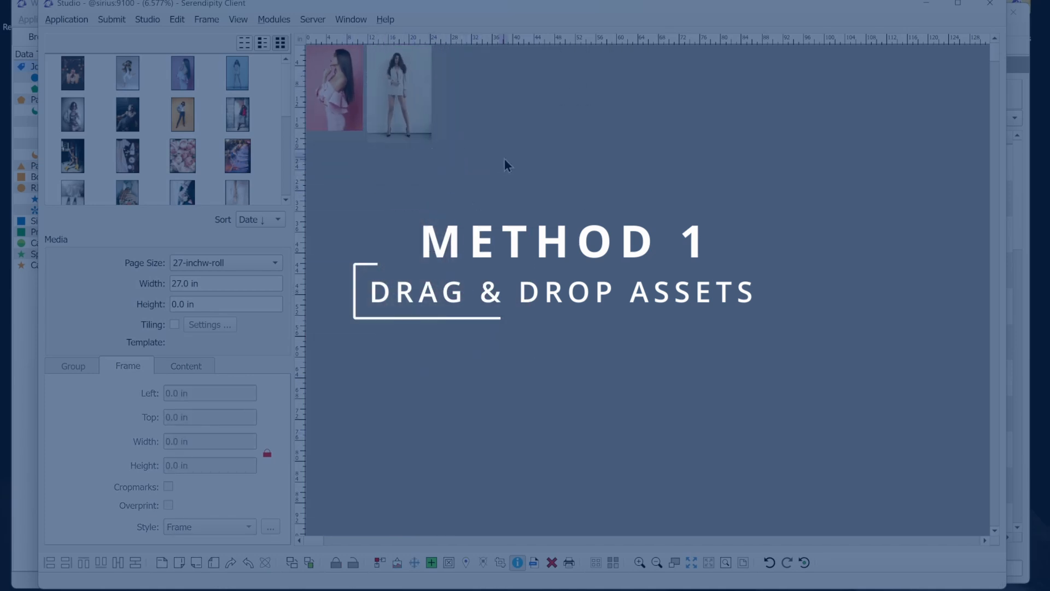
left_click(691, 563)
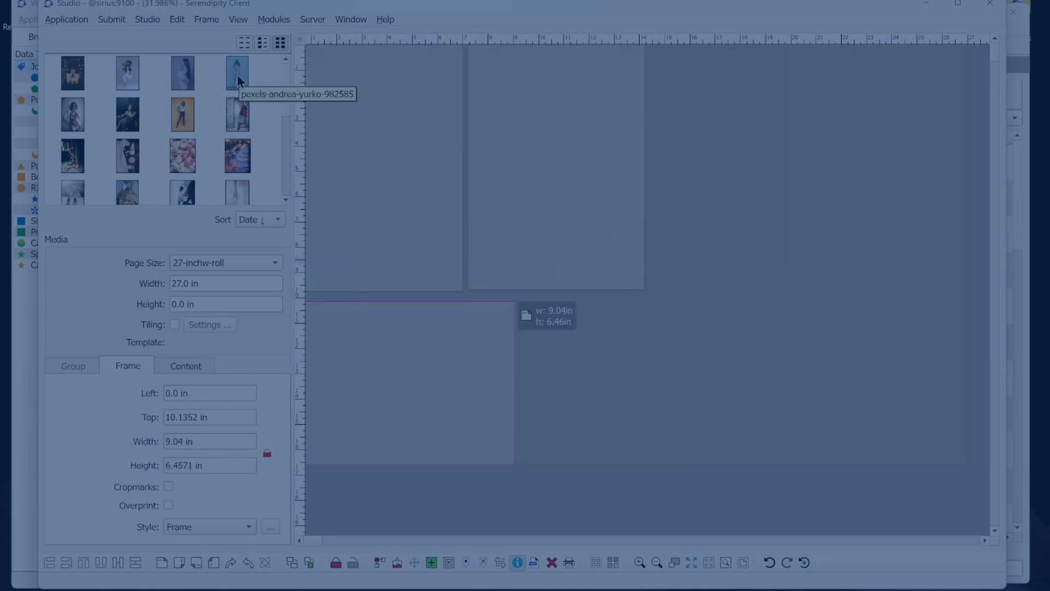
Fill the two upper empty frames with the orange- and pink-background portraits and the lower wide frame with a landscape photo.
left_click_drag(183, 114, 383, 164)
left_click_drag(183, 73, 525, 131)
scroll(198, 166, "down", 3)
left_click_drag(236, 164, 432, 378)
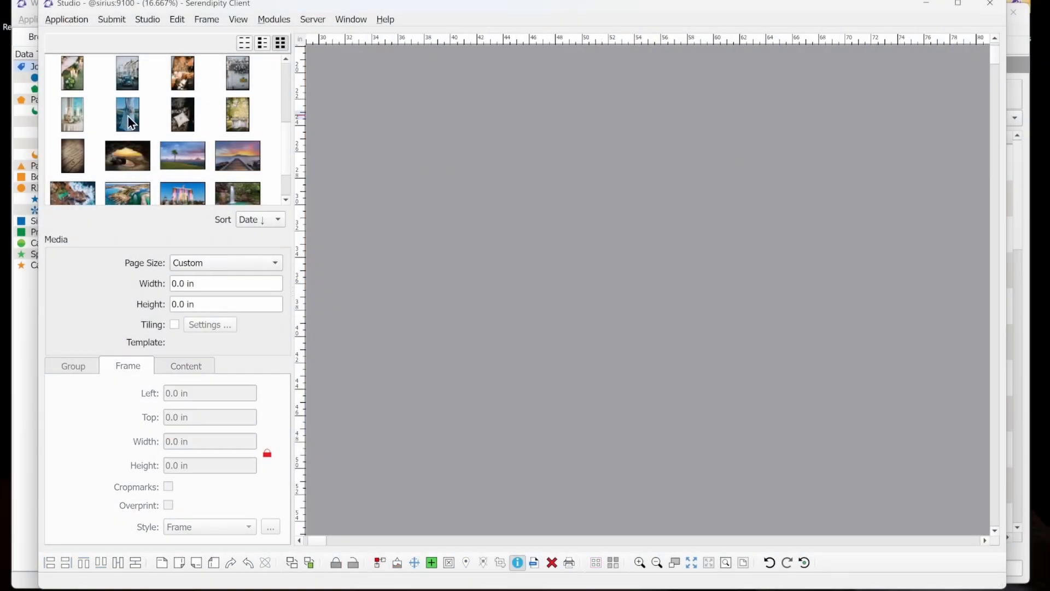
Place the photo of the bride holding a bouquet on the empty page and reposition it.
left_click_drag(127, 114, 384, 137)
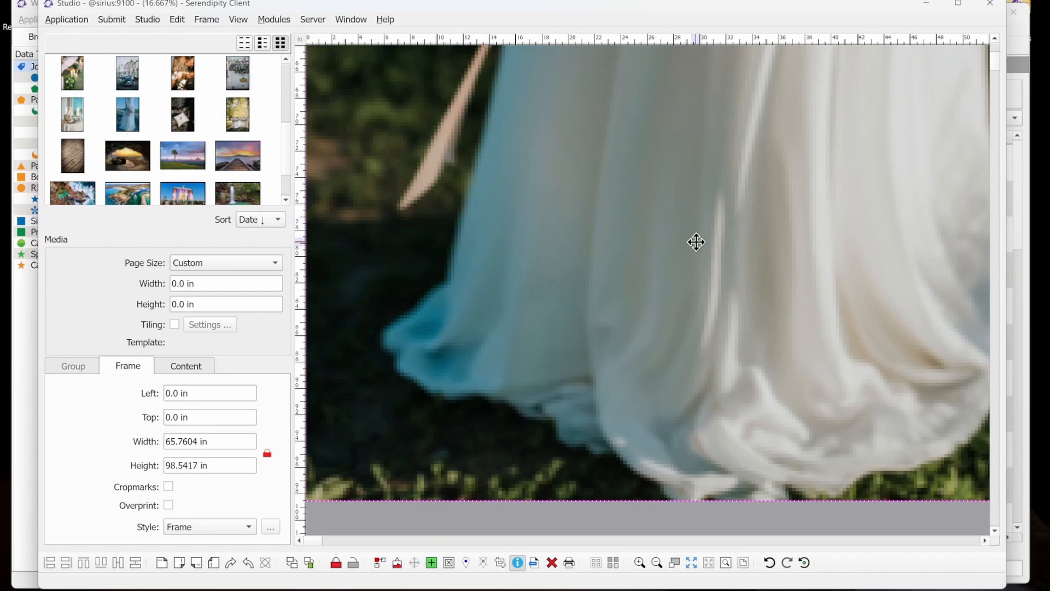
left_click_drag(759, 106, 803, 225)
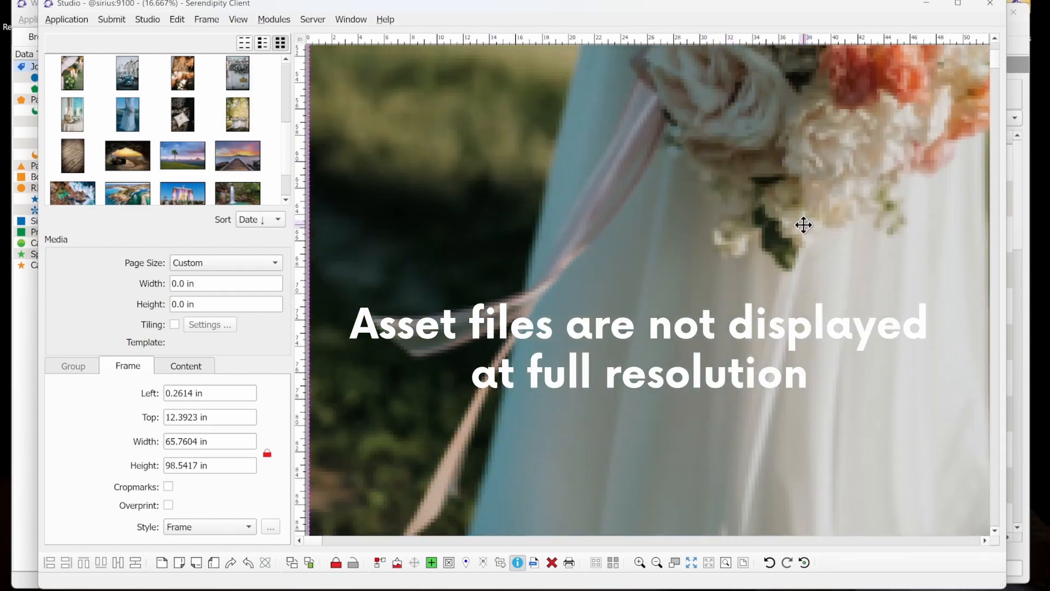
scroll(803, 225, "up", 8)
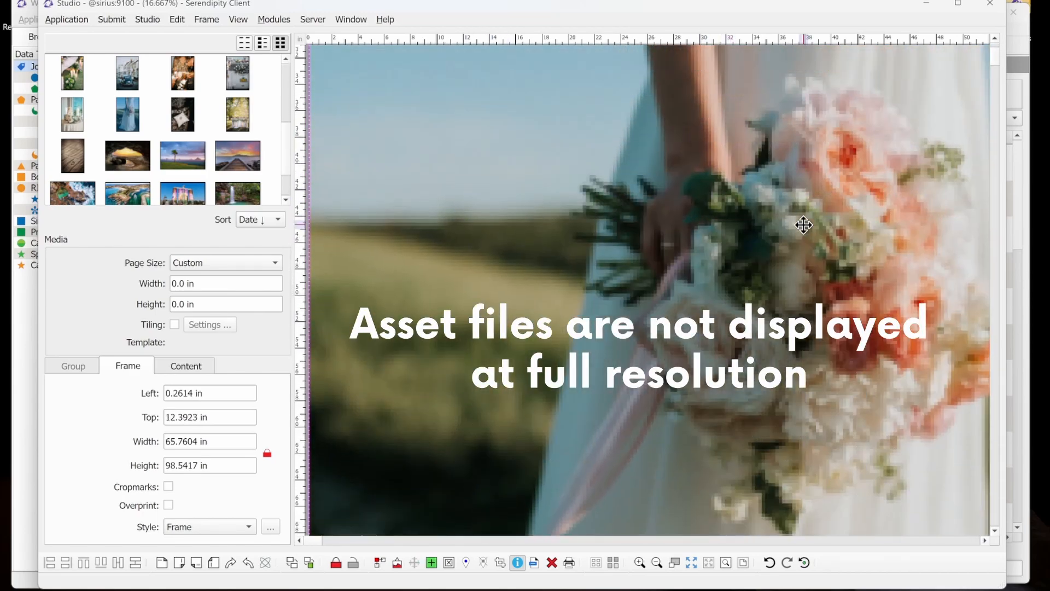
scroll(803, 224, "up", 5)
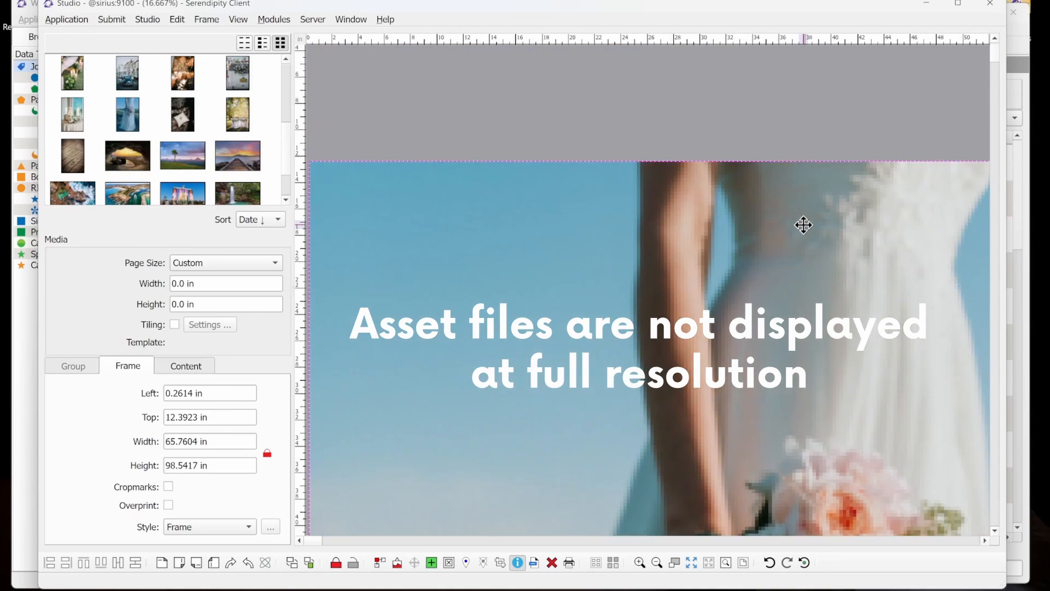
left_click_drag(783, 265, 802, 209)
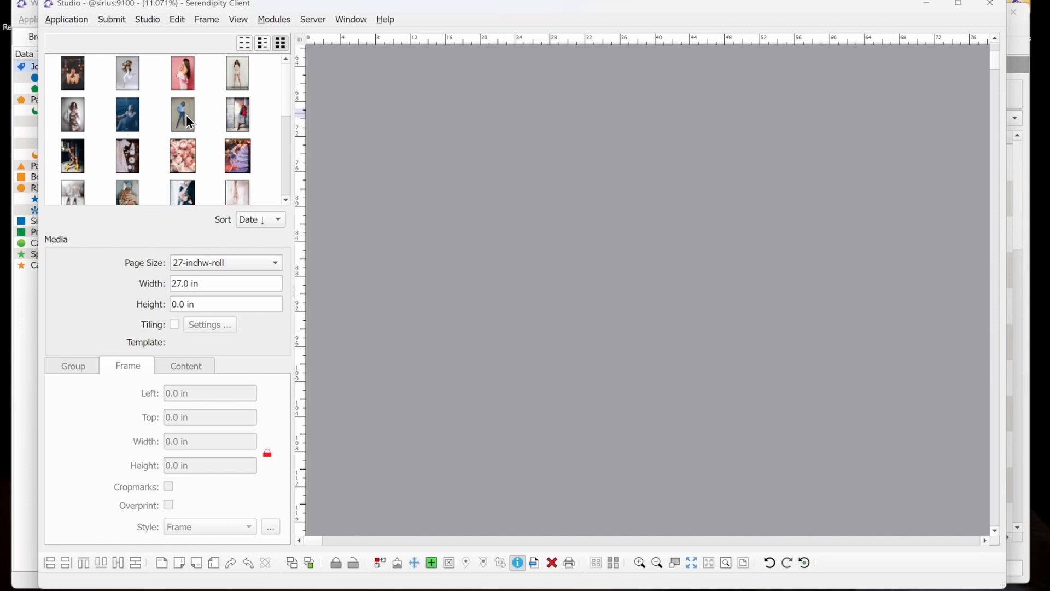
Place the orange-background portrait and the photo of the woman on the boat together on the 27-inch roll page.
left_click_drag(186, 115, 437, 173)
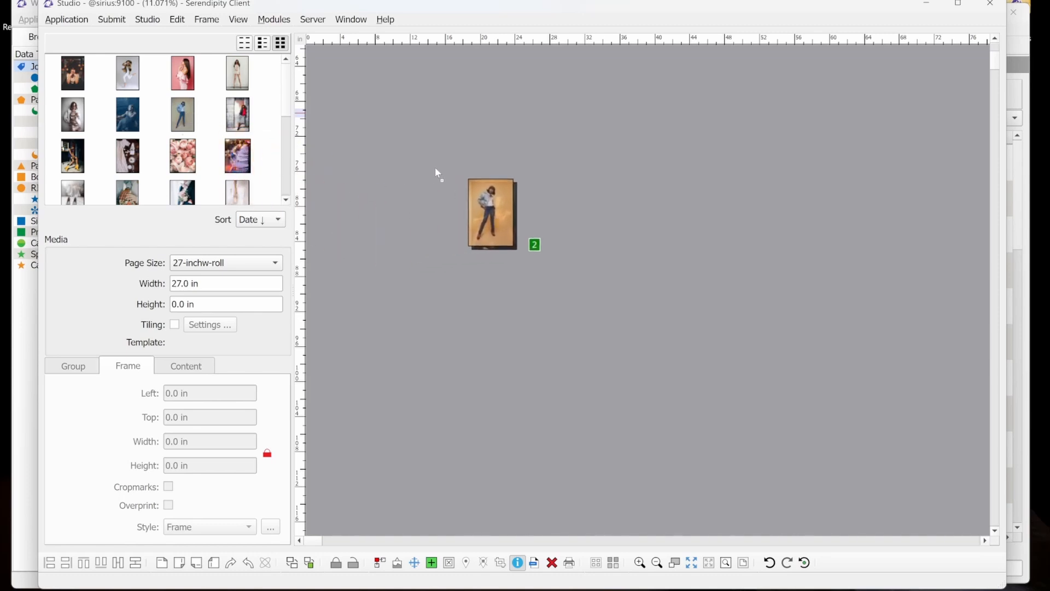
left_click_drag(436, 169, 436, 169)
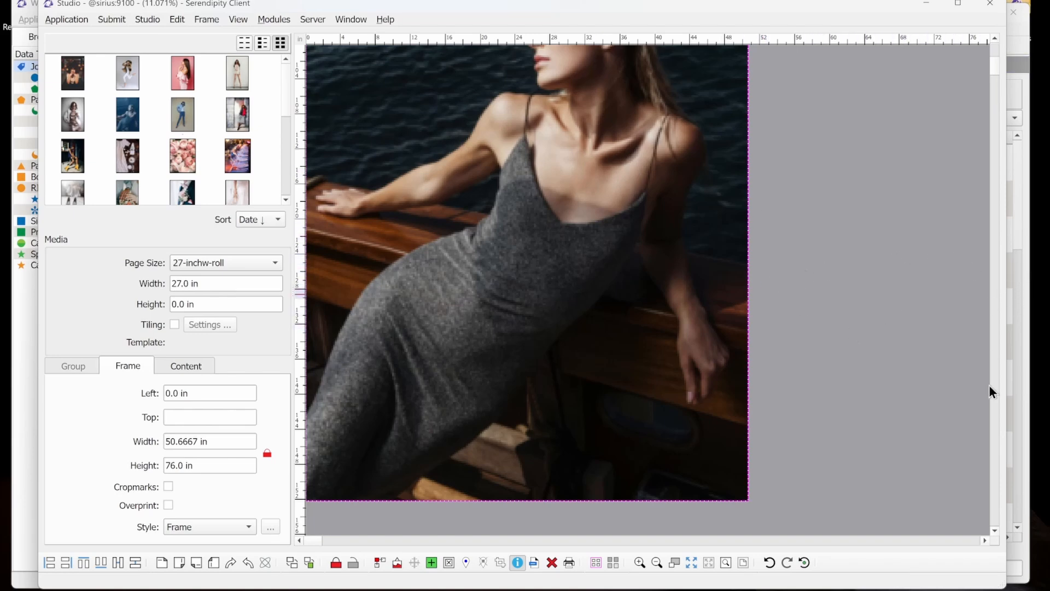
left_click_drag(988, 386, 992, 47)
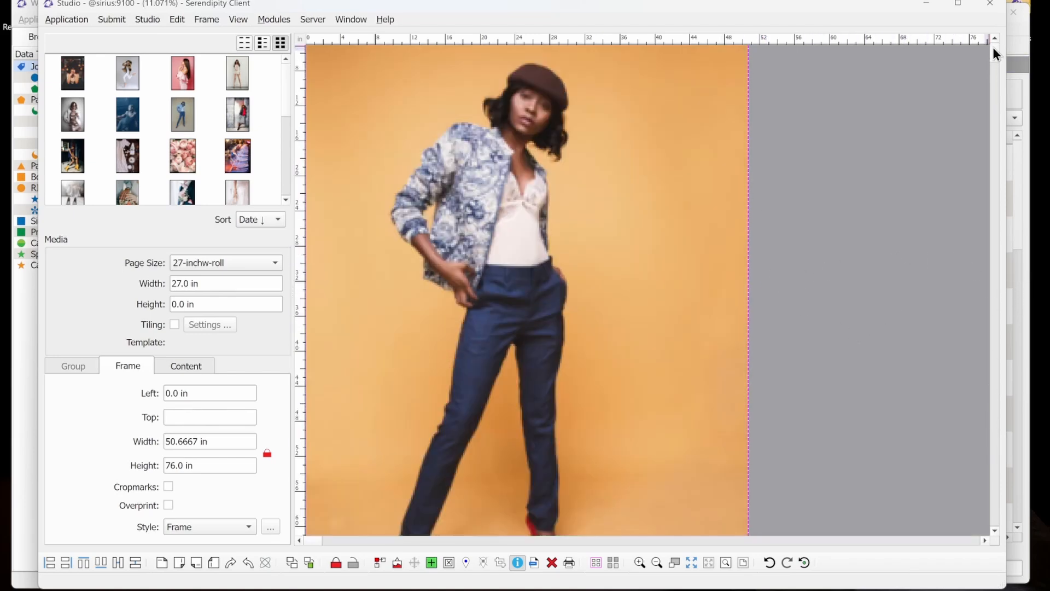
left_click(656, 563)
left_click(656, 563)
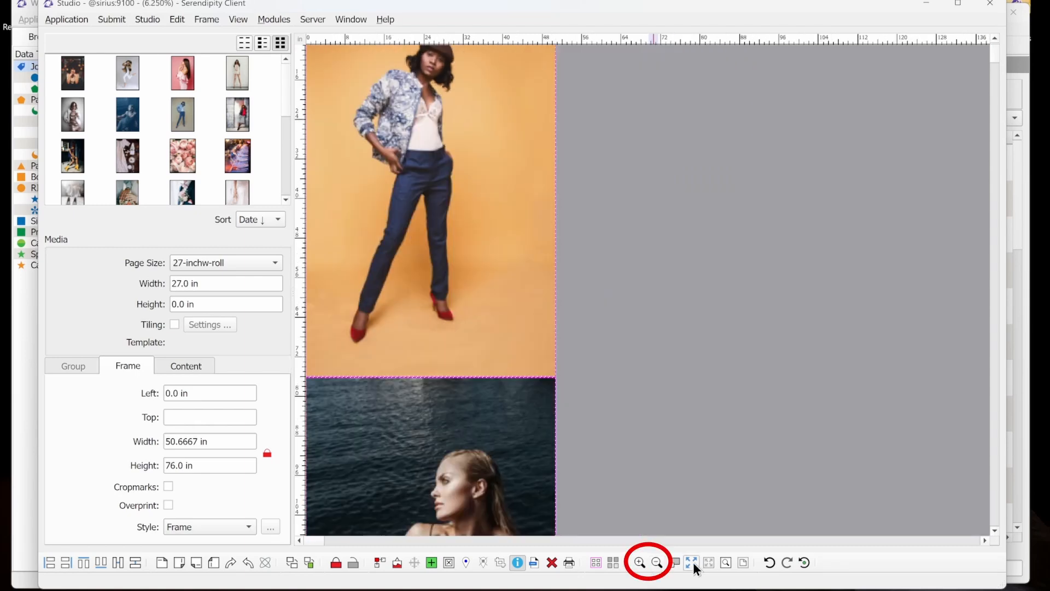
left_click(700, 416)
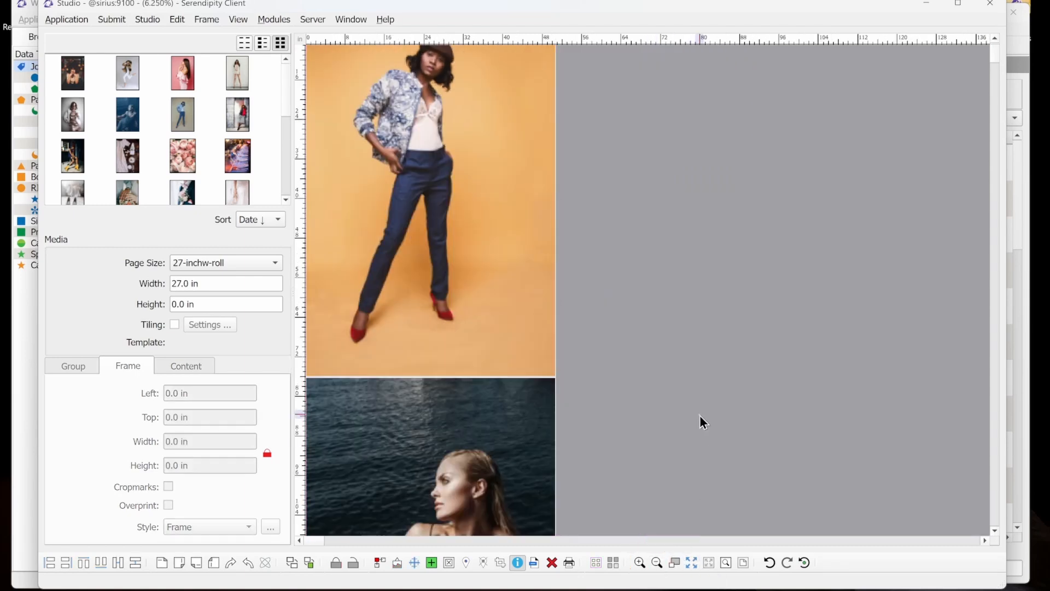
Move the boat photo beside the orange-background portrait and scale them down to about 14 in and 10.3 in wide respectively.
scroll(700, 415, "down", 2)
scroll(700, 415, "up", 3)
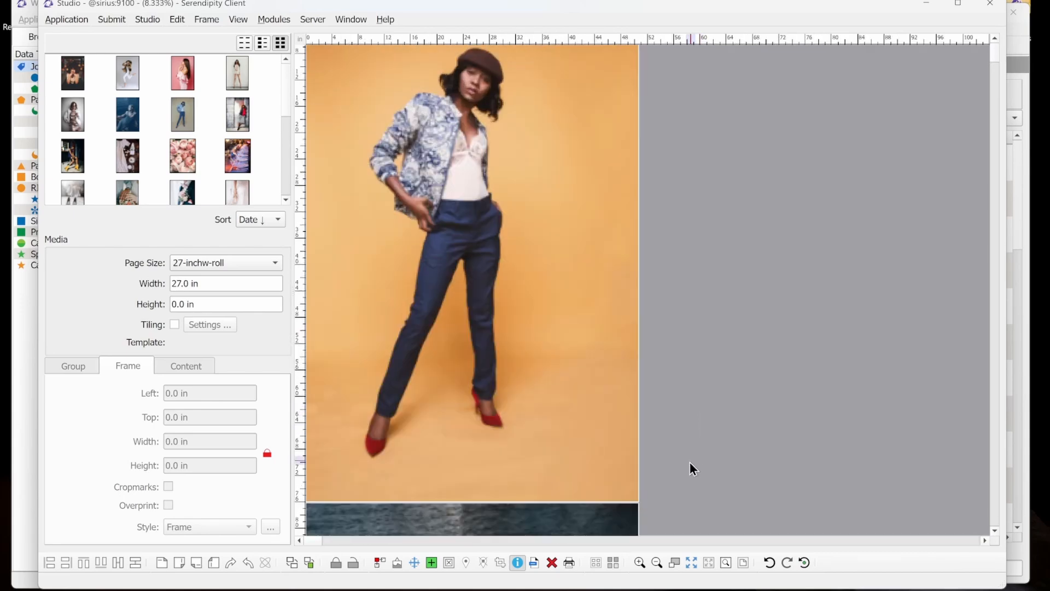
left_click(691, 562)
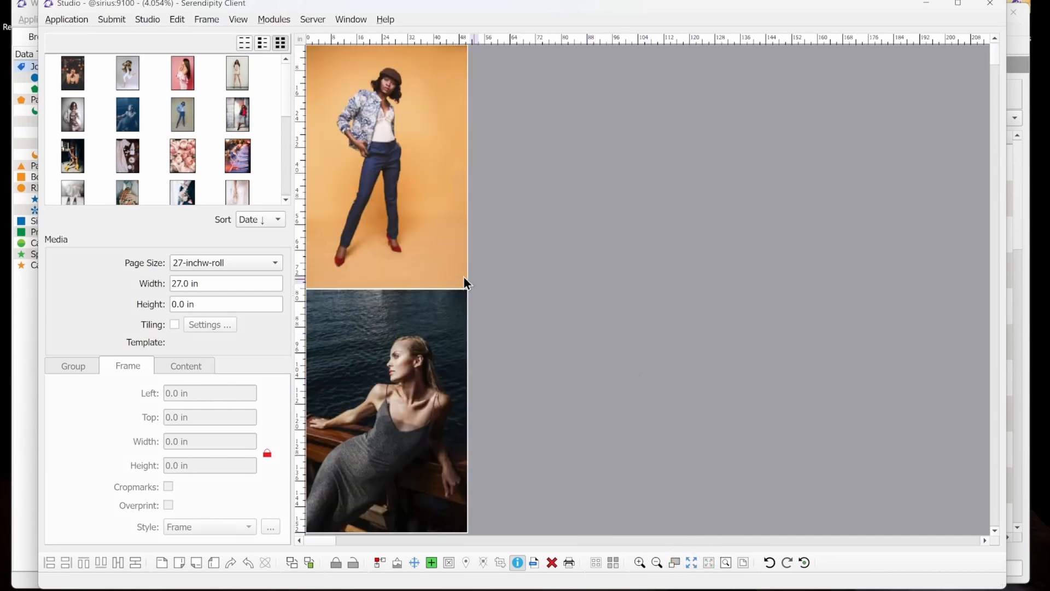
left_click(421, 354)
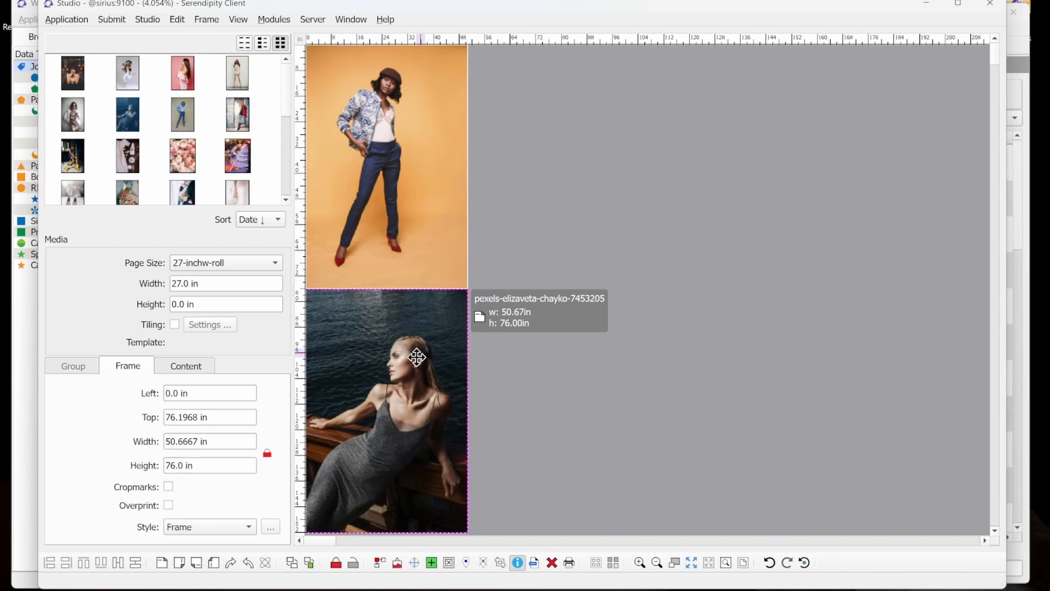
left_click_drag(448, 377, 554, 60)
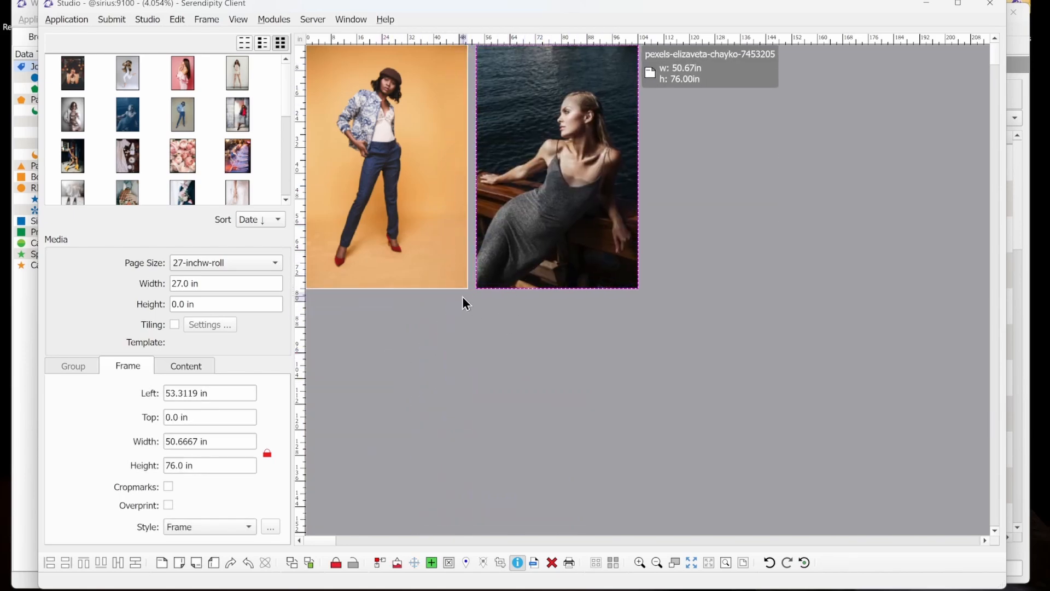
left_click_drag(465, 285, 338, 145)
left_click_drag(637, 146, 378, 52)
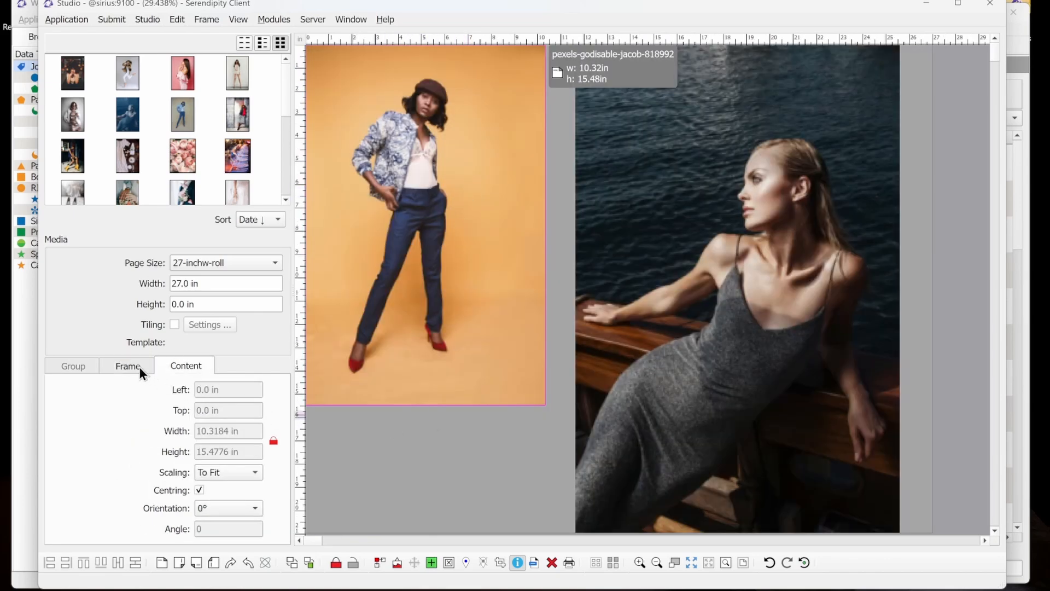
Set the orange-background portrait's frame width to 11 in with its proportions locked.
left_click(132, 366)
left_click_drag(227, 440, 131, 444)
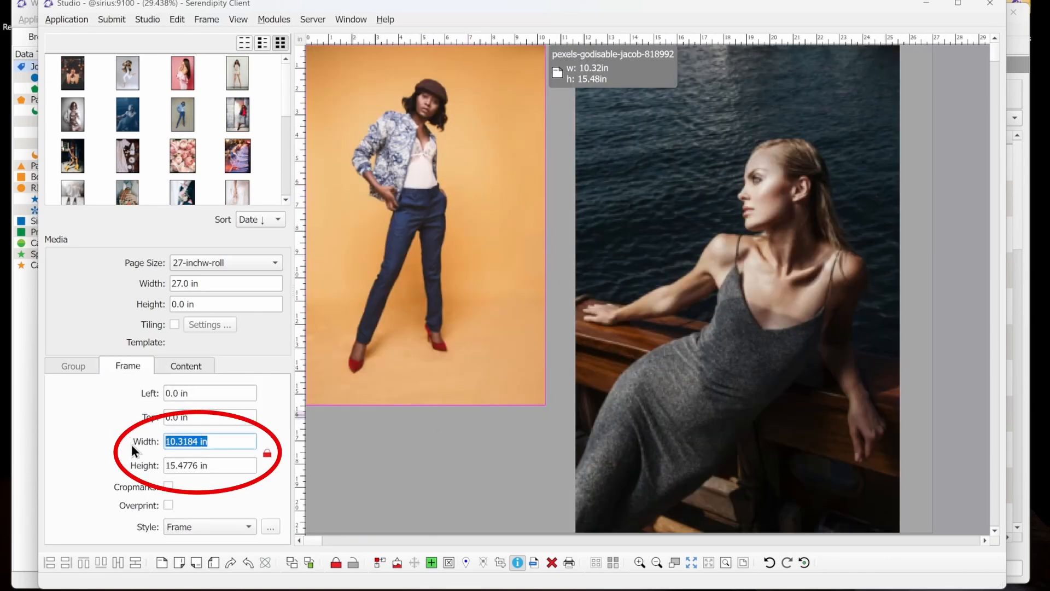
type("11")
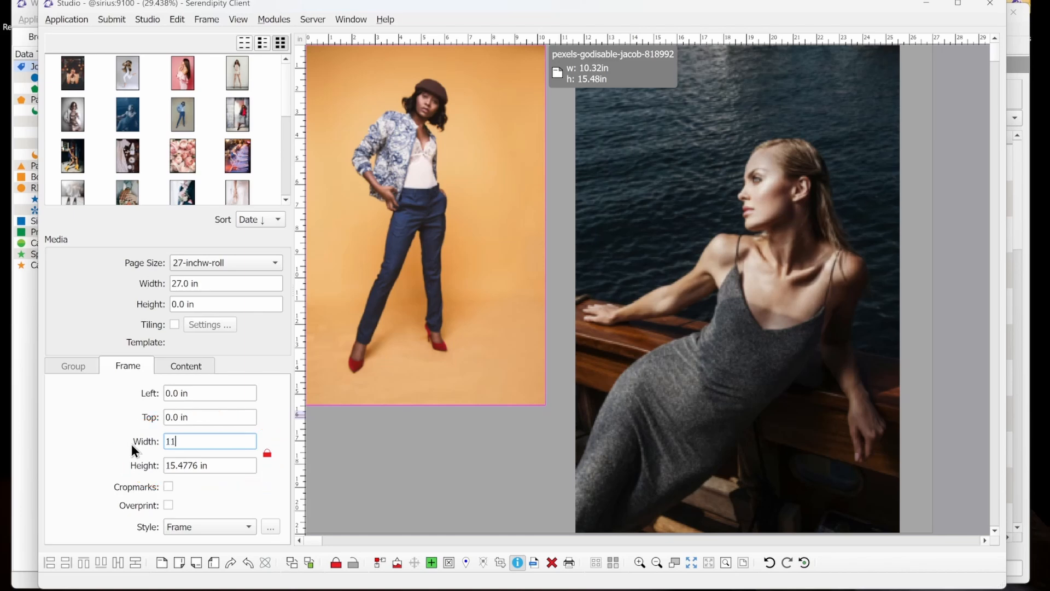
key("Tab")
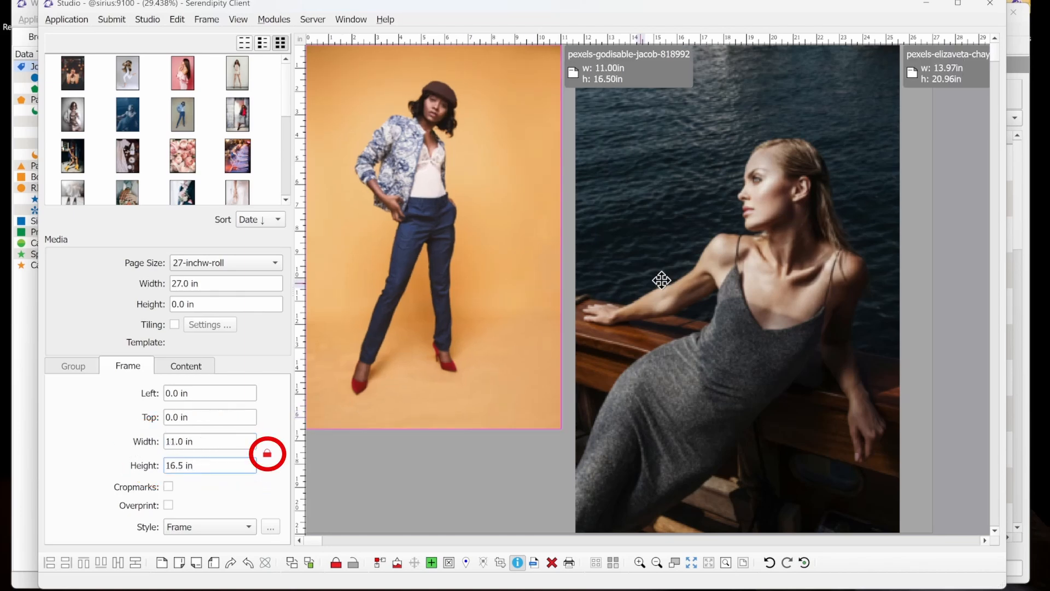
Open the custom page size manager to view the saved sizes and close it without editing any.
left_click(678, 264)
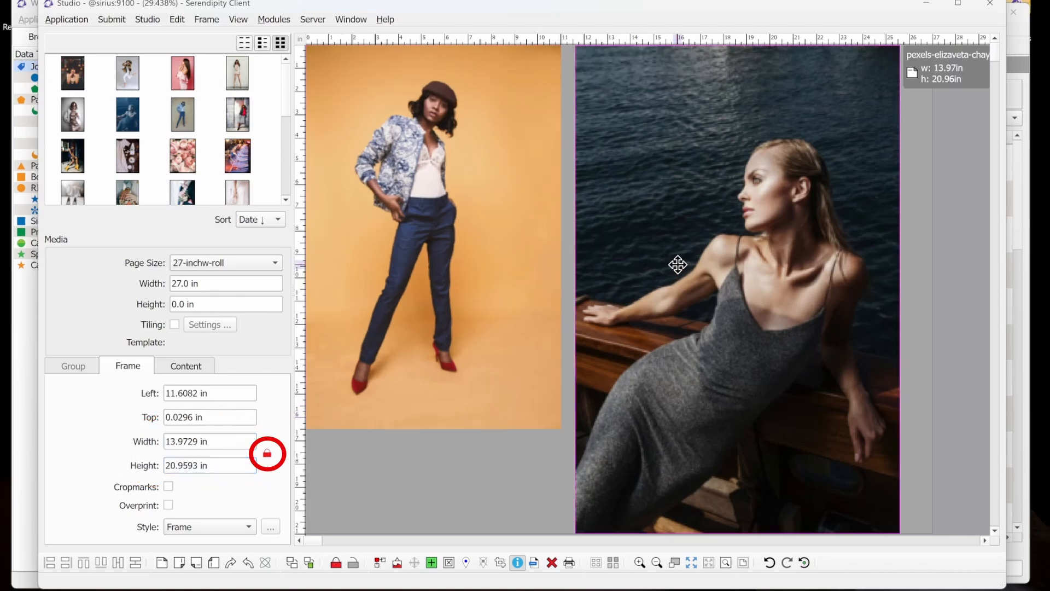
left_click(261, 265)
left_click(251, 260)
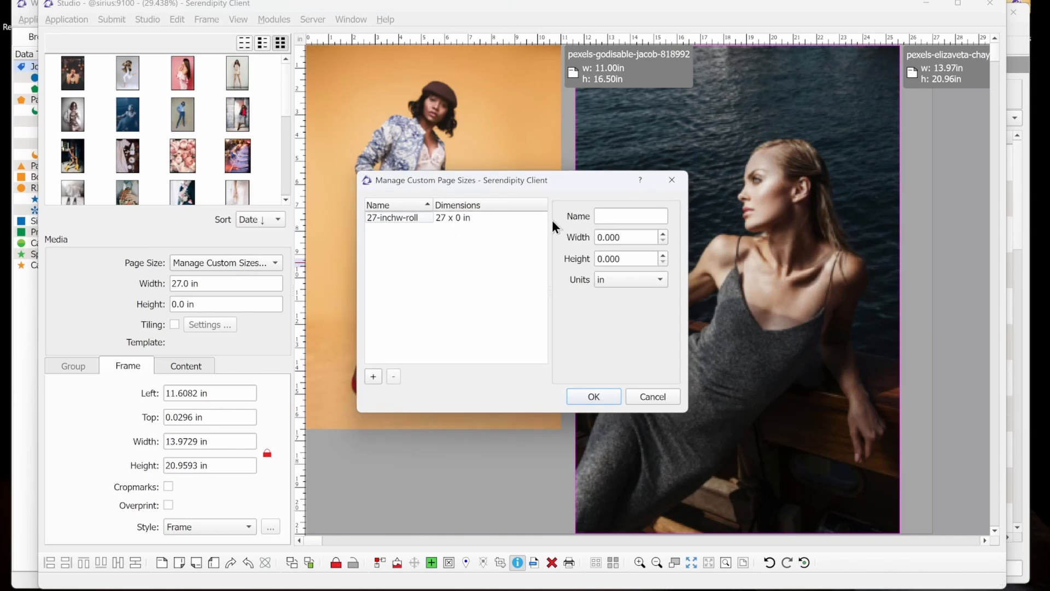
left_click(594, 396)
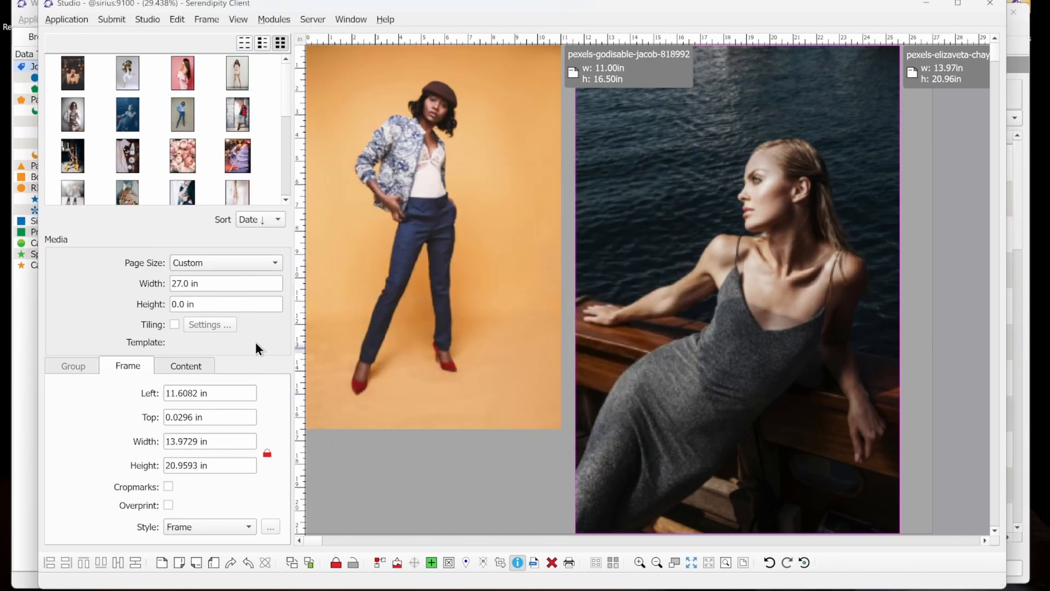
Change the page size to the Super A3/B preset.
left_click(225, 264)
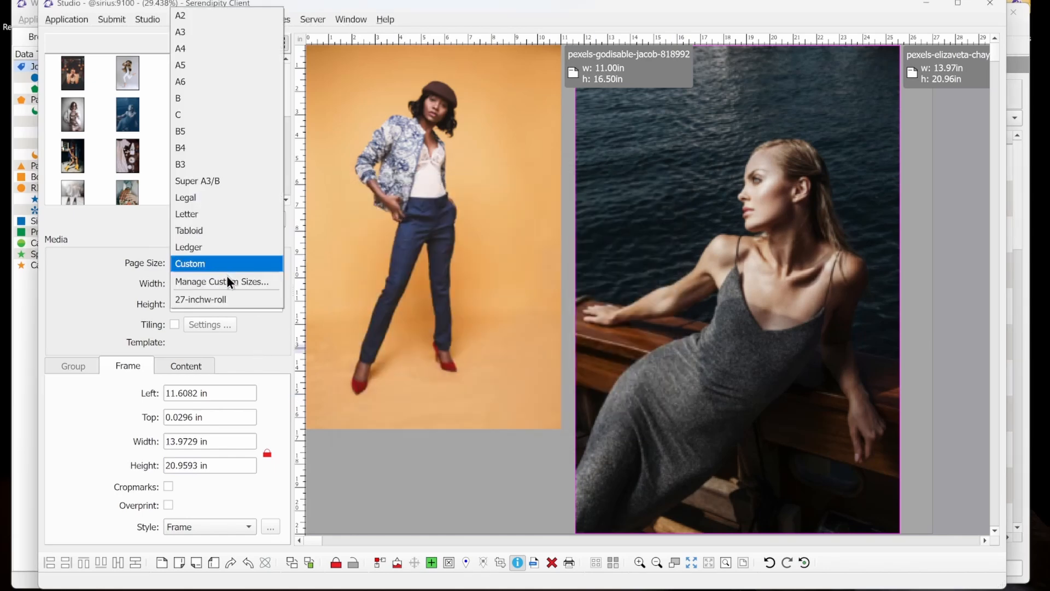
left_click(228, 181)
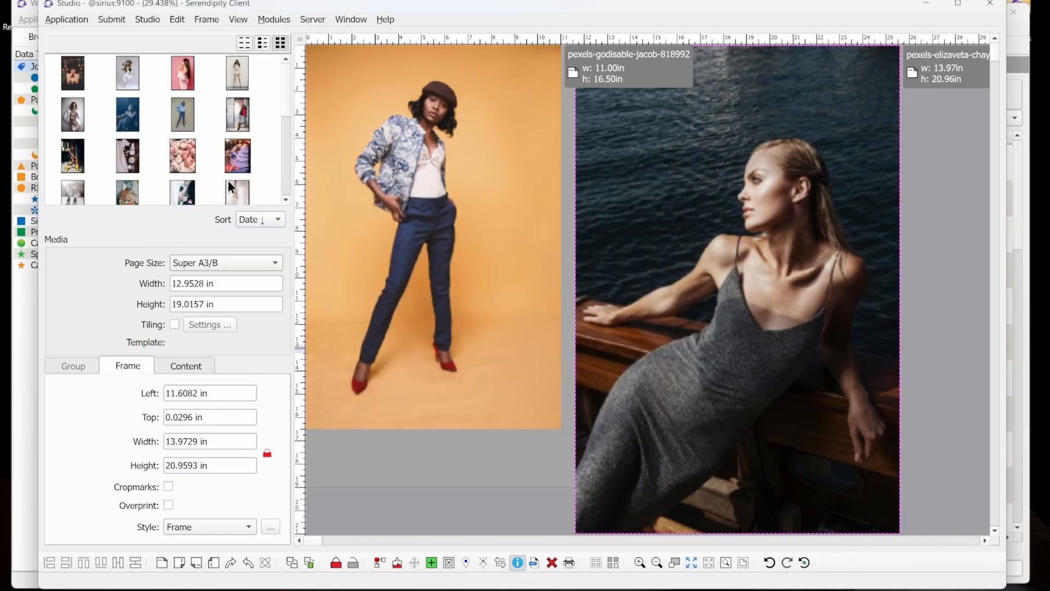
Switch the page size to Custom with a width of 26 in and a height of 0 in.
left_click(229, 264)
left_click(227, 346)
left_click_drag(234, 284, 117, 281)
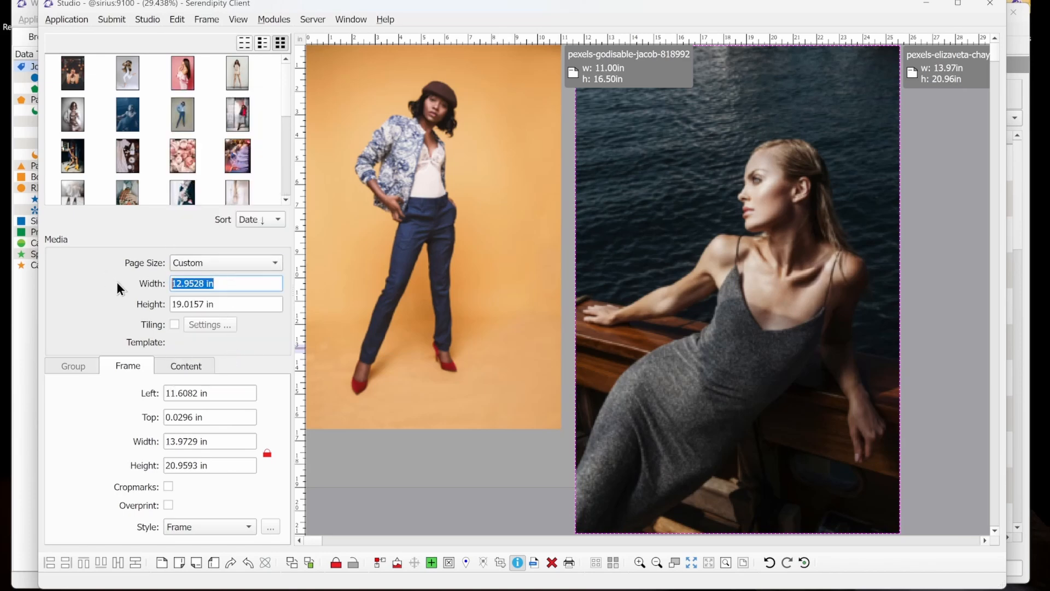
type("26")
key("Tab")
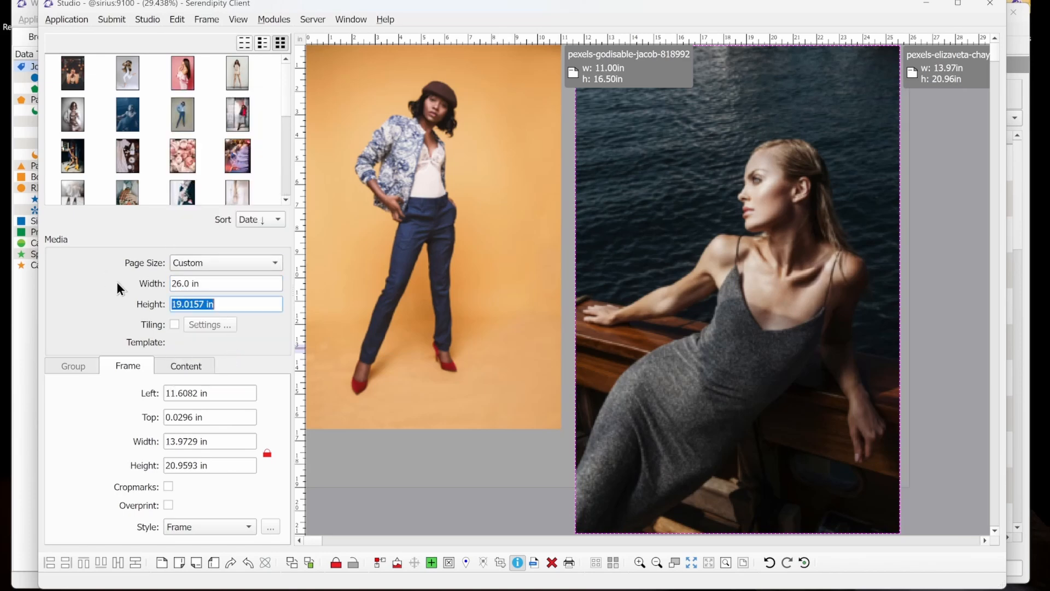
type("0")
key("Tab")
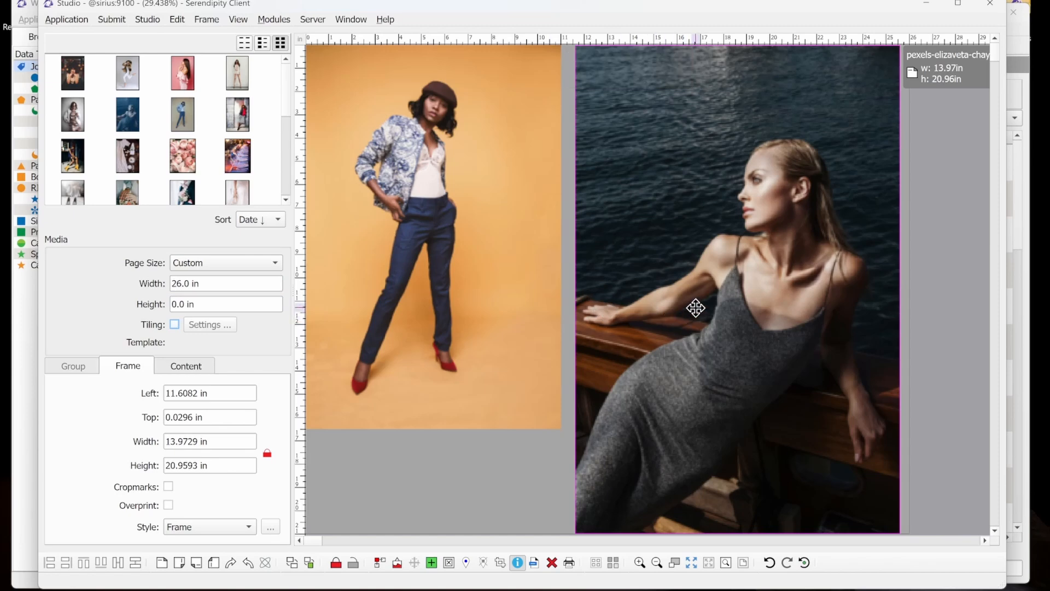
Move the boat photo close beside the orange-background portrait at the page top and set its frame width to 11 in.
scroll(695, 307, "down", 1)
mouse_move(624, 300)
left_mouse_down()
mouse_move(668, 342)
mouse_move(665, 368)
mouse_move(632, 301)
mouse_move(656, 326)
mouse_move(617, 293)
left_mouse_up()
left_click_drag(803, 457, 744, 381)
left_click_drag(216, 440, 128, 444)
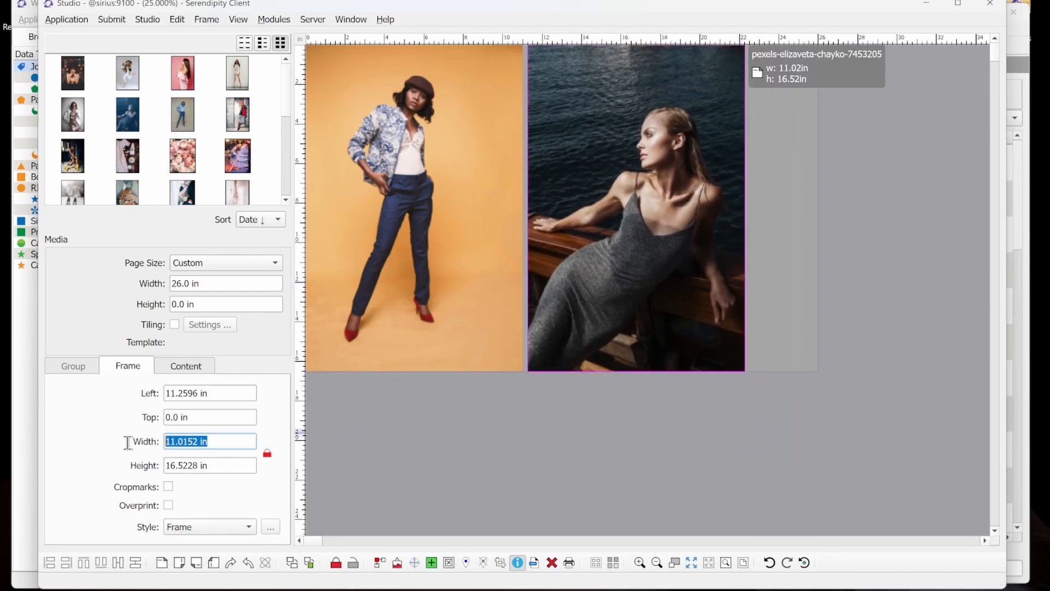
type("11.0")
key("Tab")
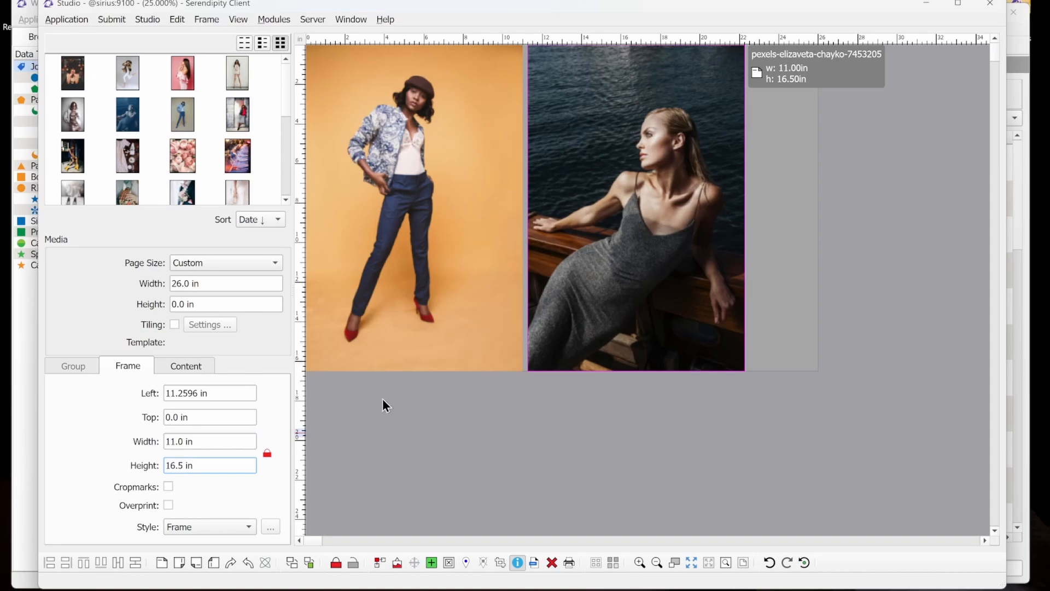
left_click(788, 306)
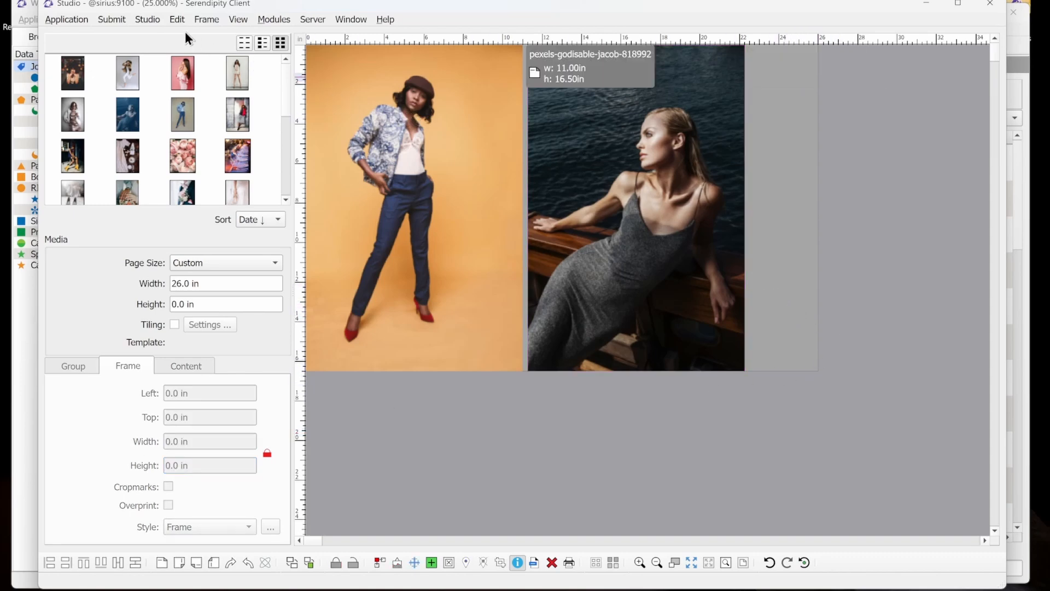
left_click(149, 19)
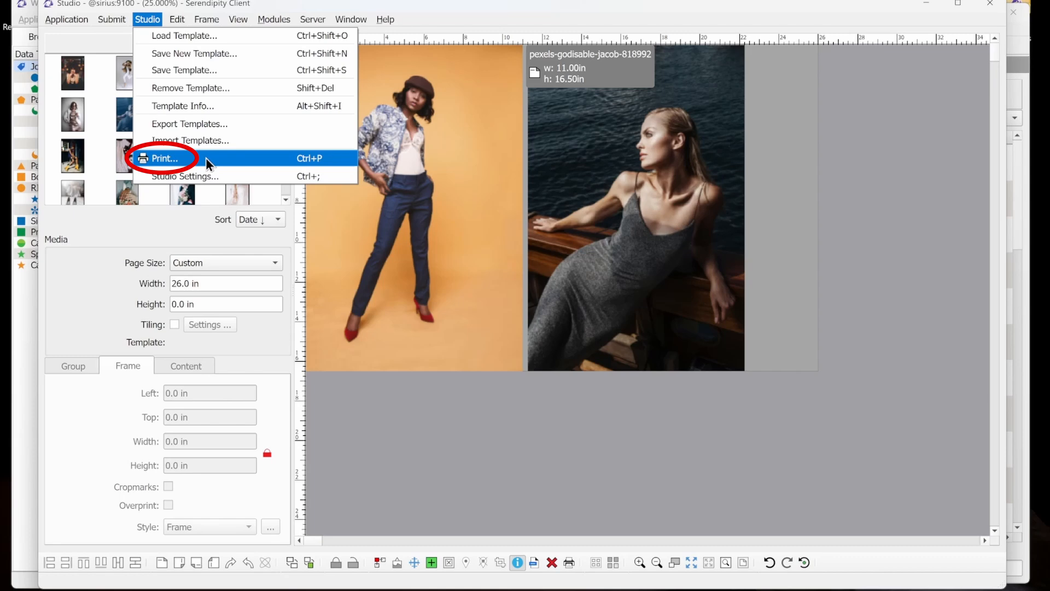
left_click(445, 404)
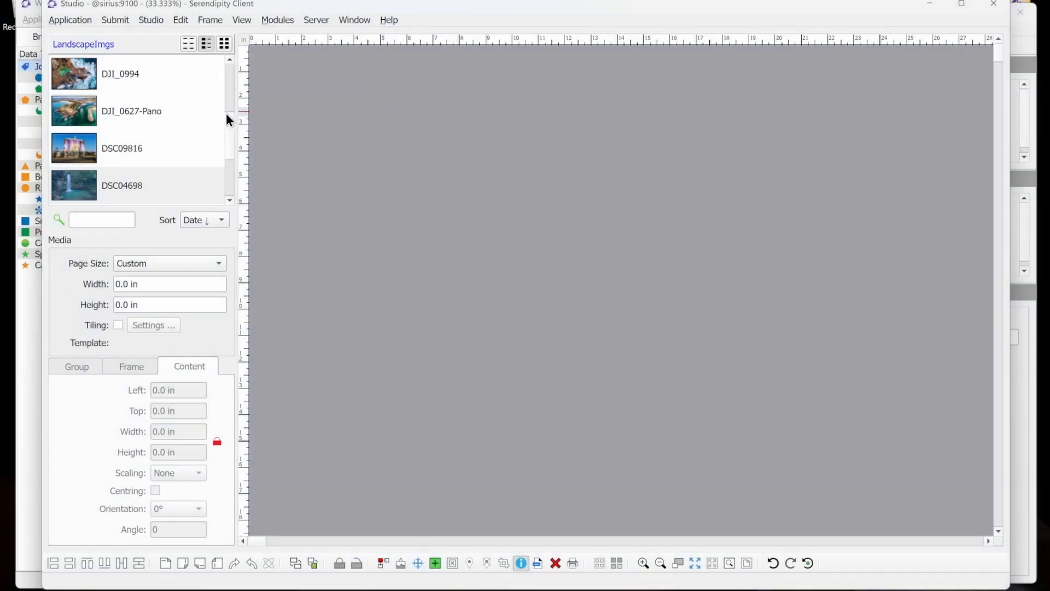
Create two empty 7 × 5 in frames on the page.
scroll(181, 125, "up", 3)
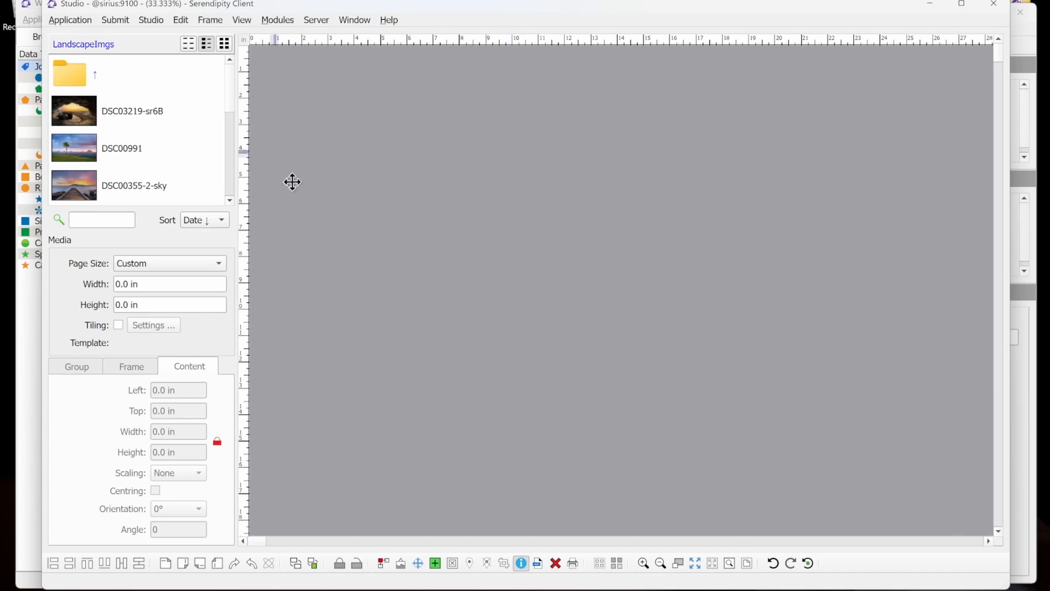
left_click(182, 21)
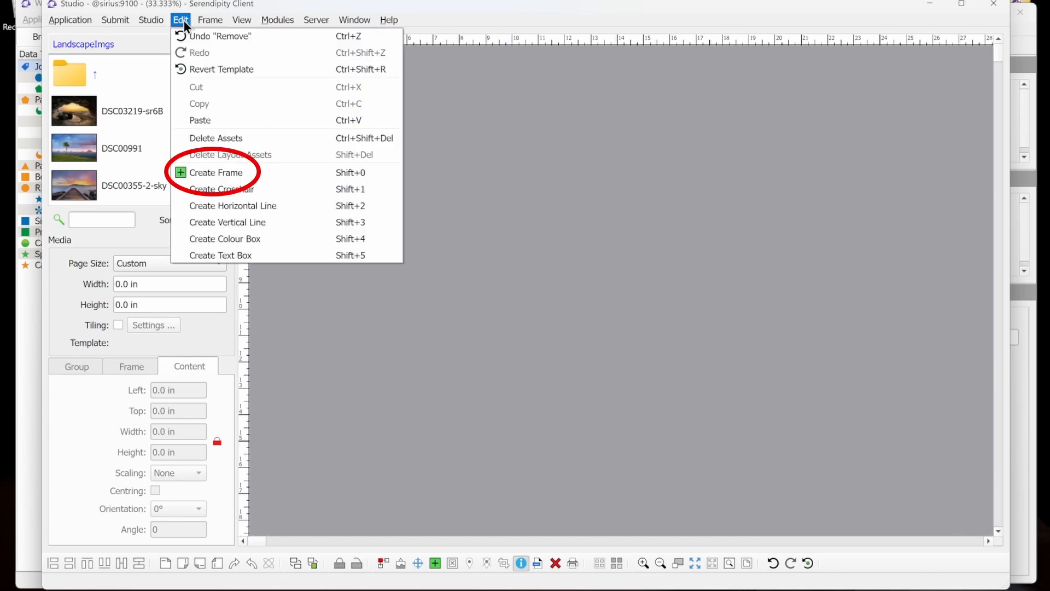
left_click(366, 176)
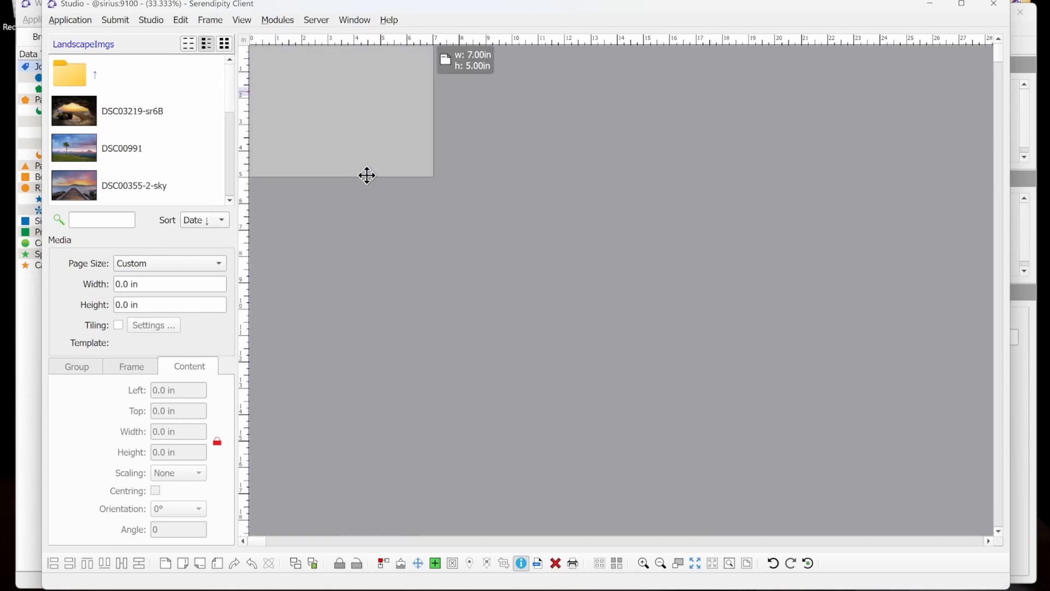
left_click(436, 569)
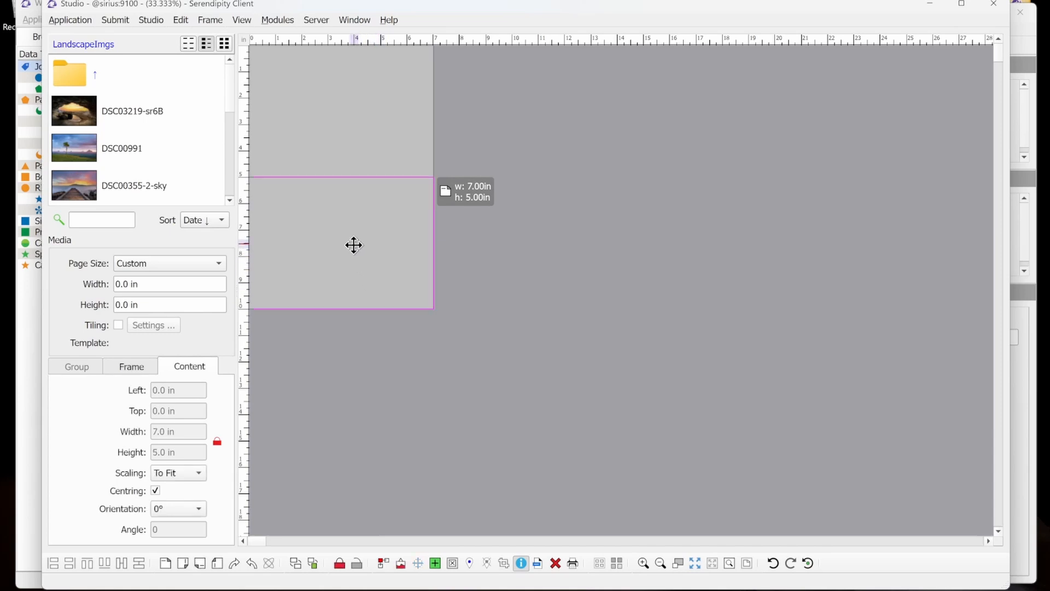
Move the second empty frame to the page top beside the first, leaving a gap between them.
left_click_drag(354, 245, 348, 280)
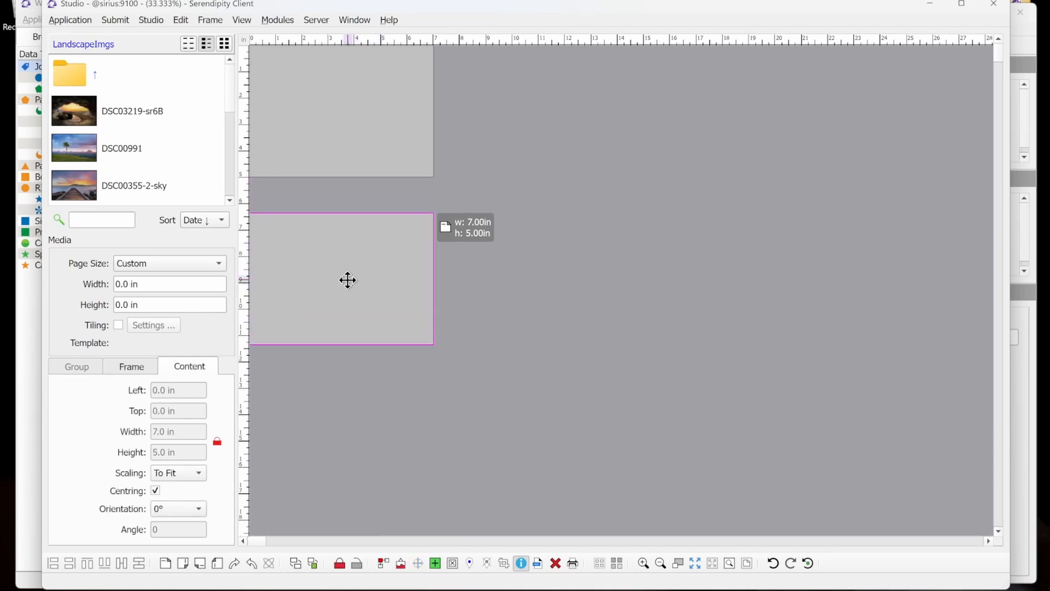
left_click(378, 116)
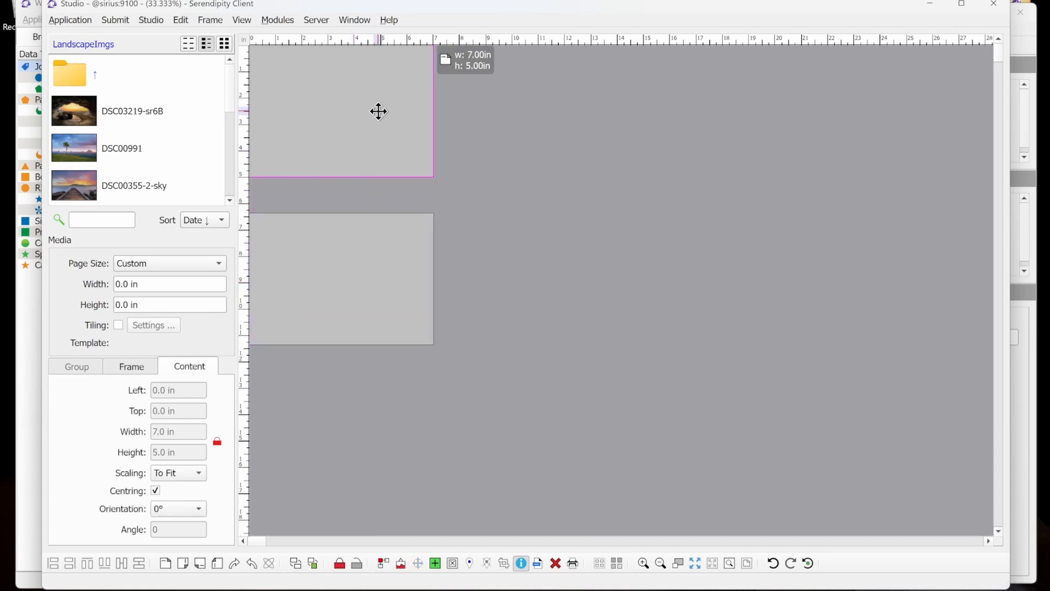
left_click_drag(372, 232, 635, 65)
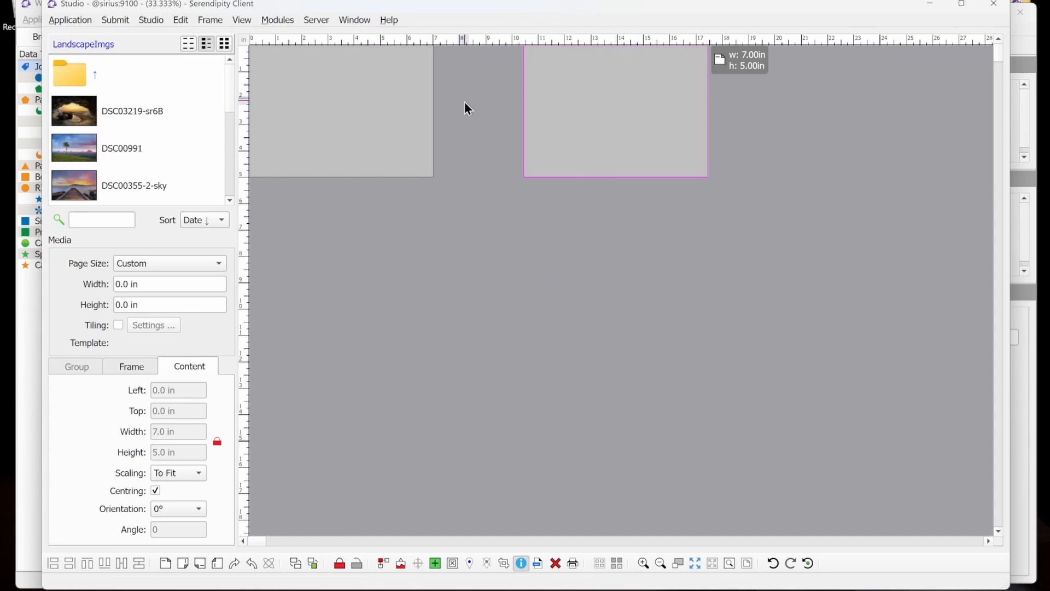
Review the Auto-place option in the Studio settings and close them.
left_click(144, 20)
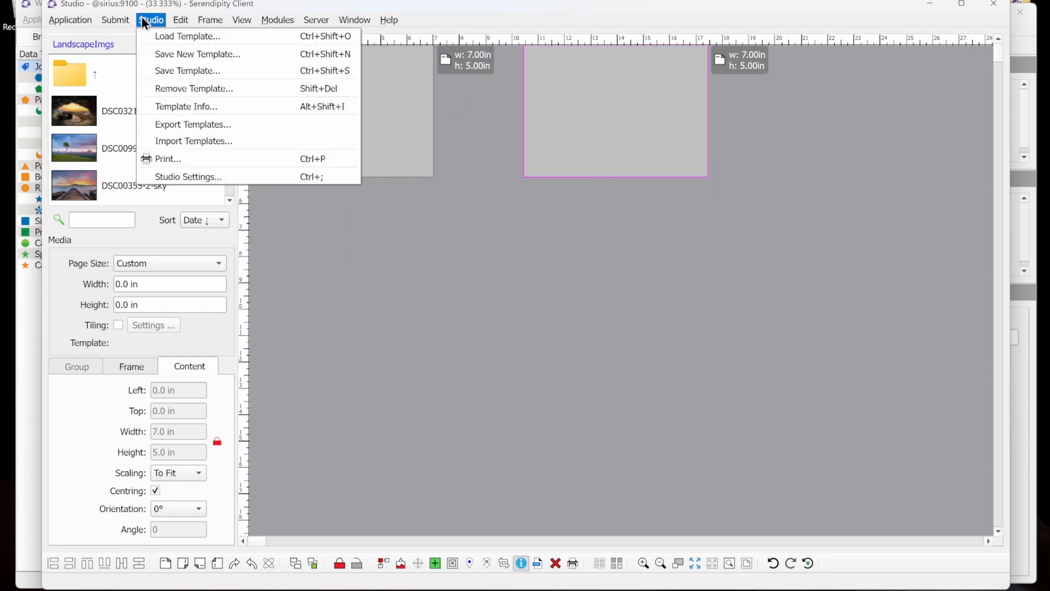
left_click(188, 176)
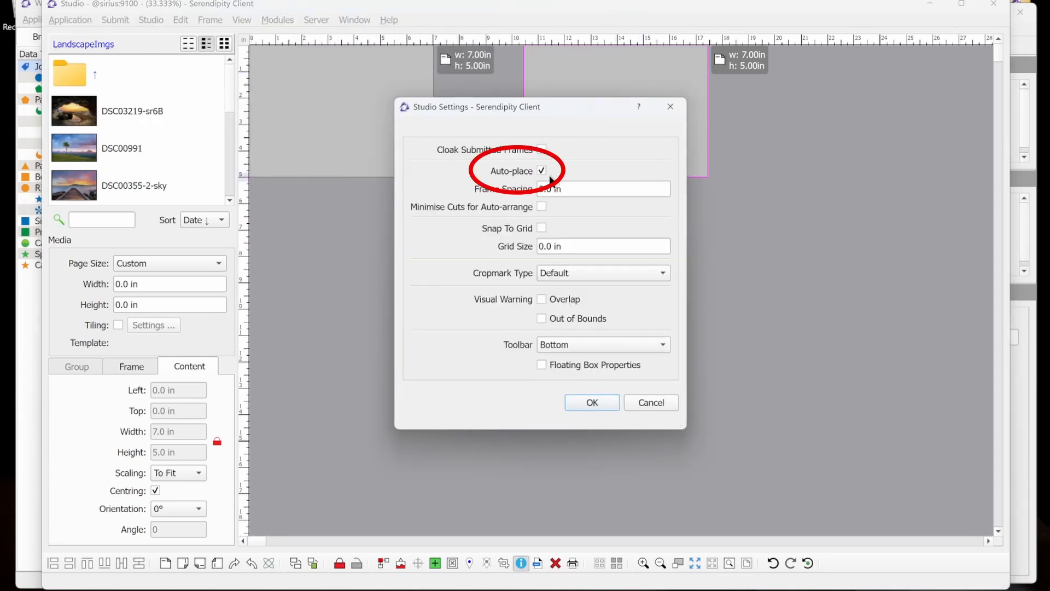
left_click(612, 406)
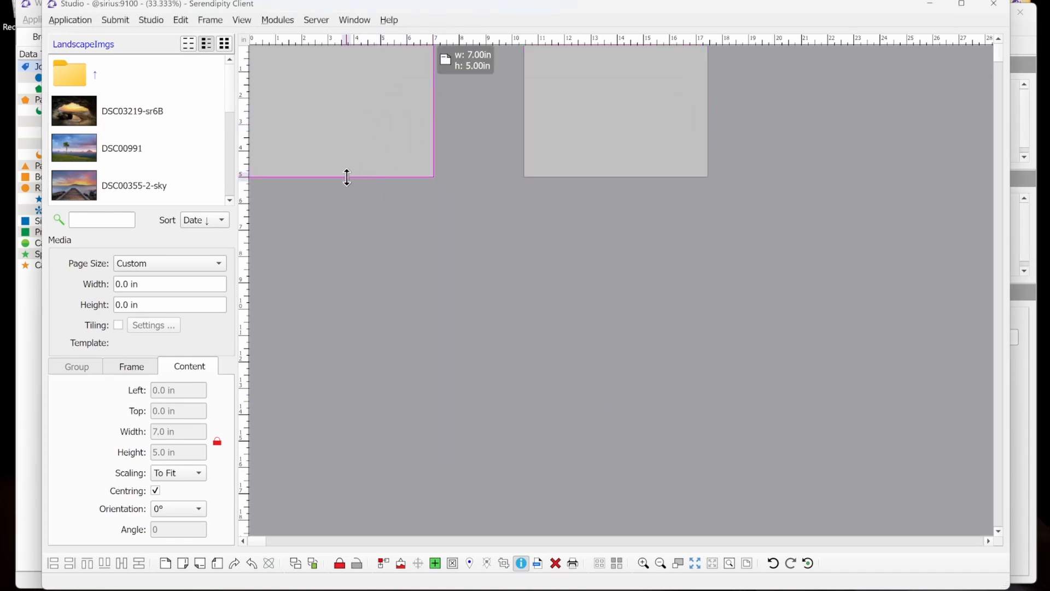
Resize the second frame to about 6.95 × 4.97 in and extend the first frame's bottom edge to about 11.29 in high.
left_click_drag(707, 175, 755, 185)
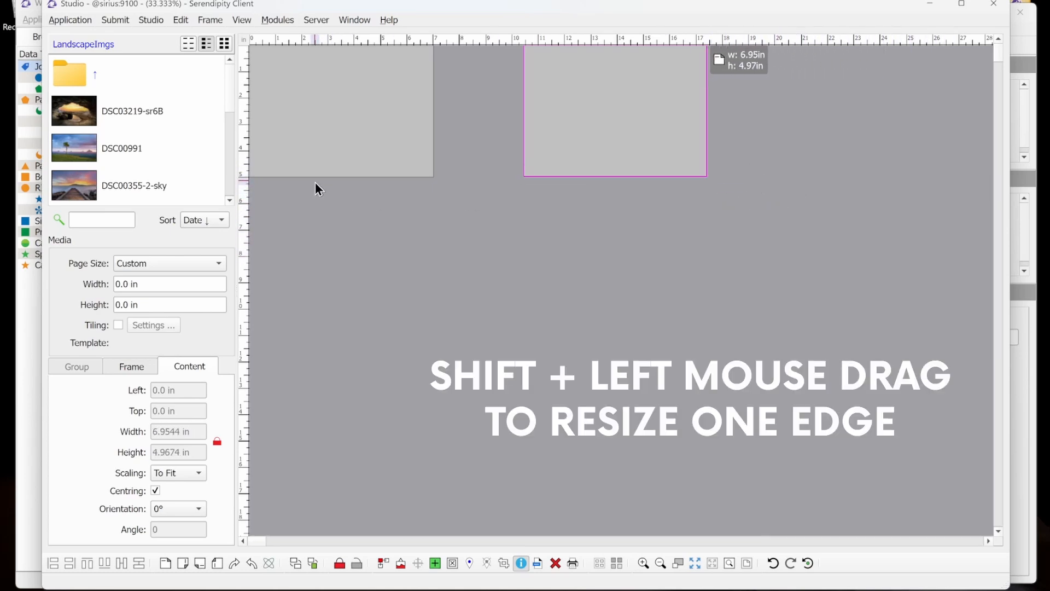
left_click_drag(333, 177, 310, 343)
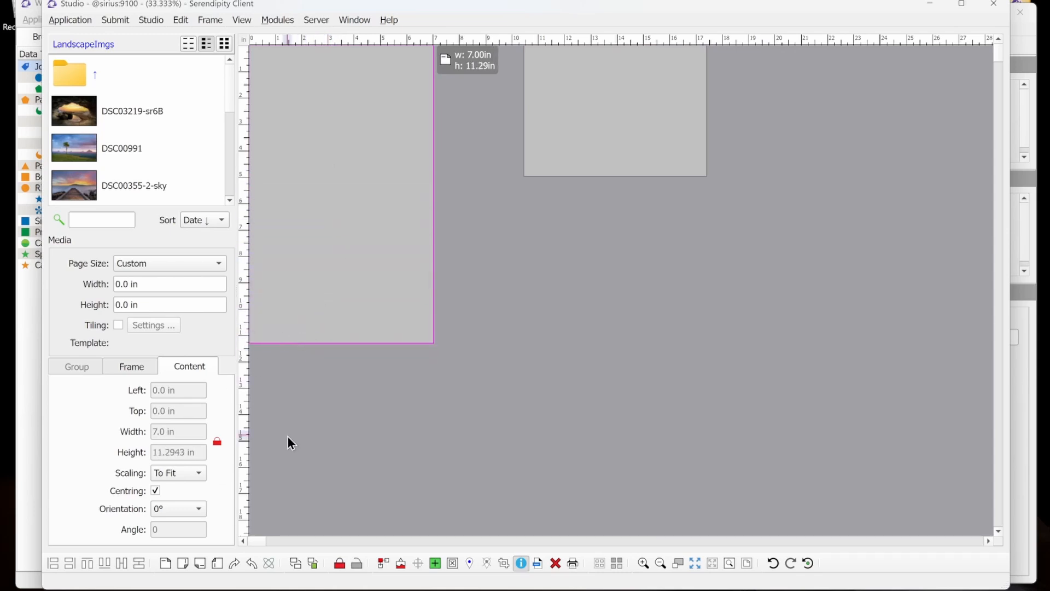
Set the first frame's width to 8 in, and with its proportions unlocked set the height to 12 in.
left_click(135, 368)
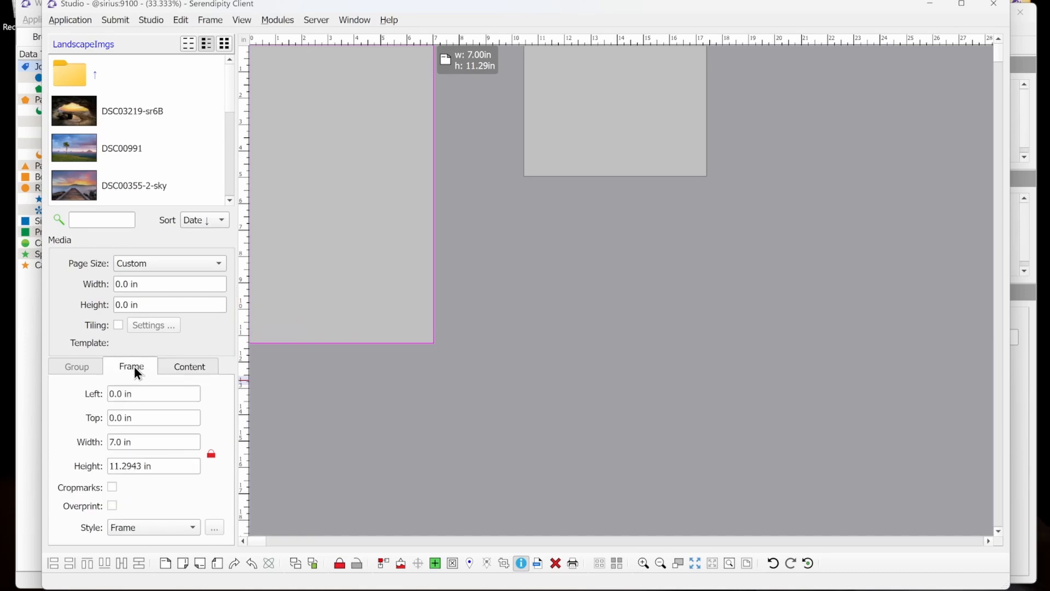
left_click(157, 443)
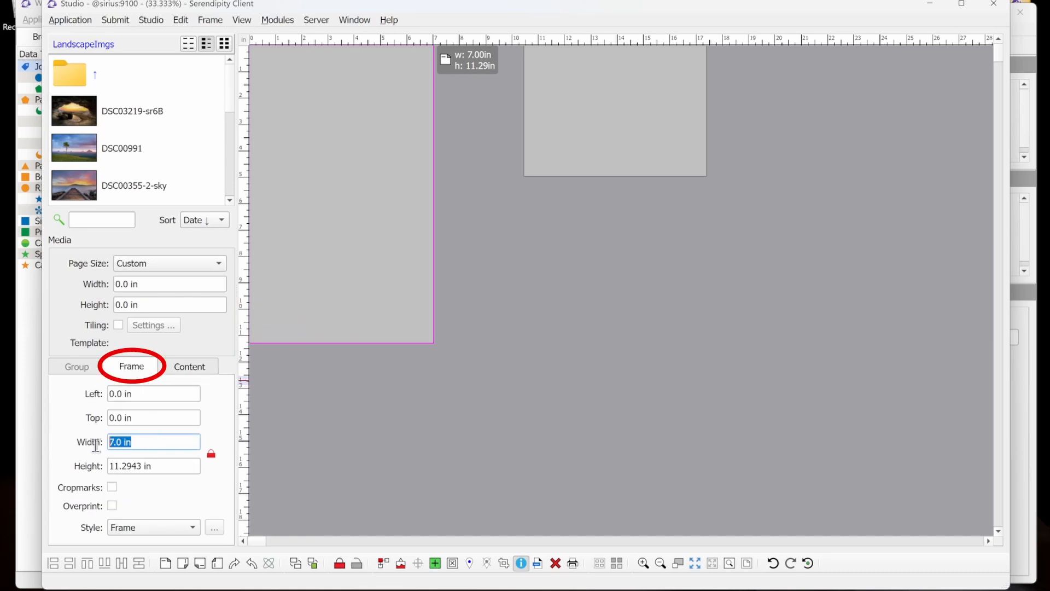
type("8")
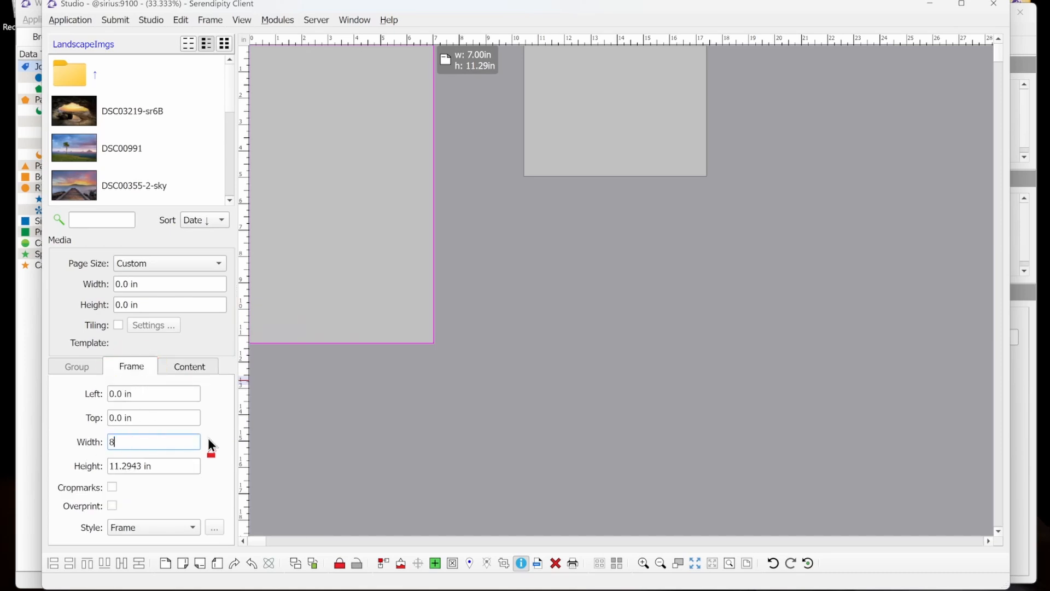
key("Tab")
left_click_drag(403, 200, 397, 176)
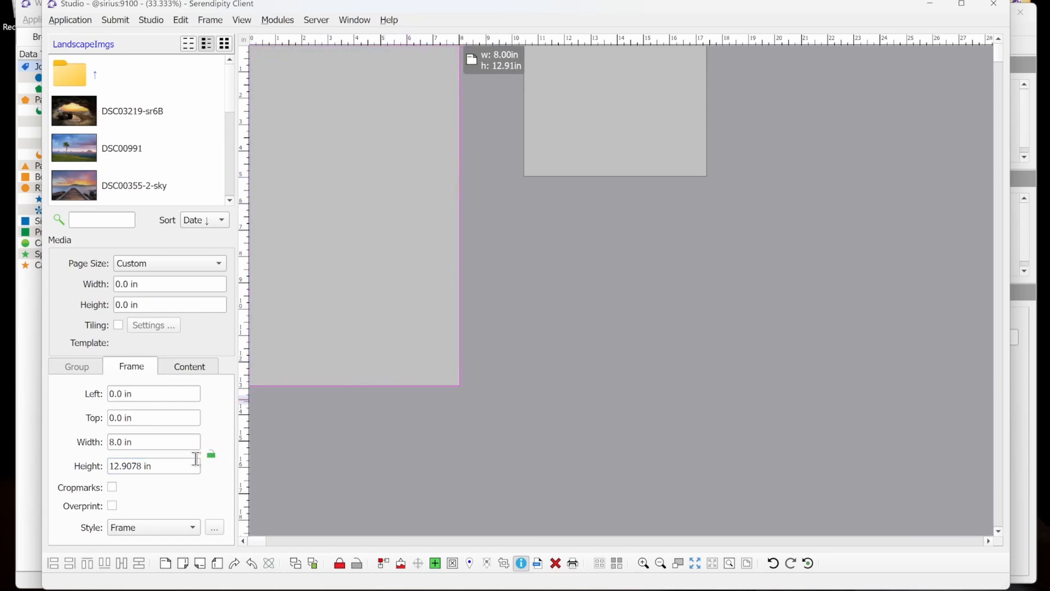
left_click_drag(196, 460, 42, 467)
type("12")
key("Tab")
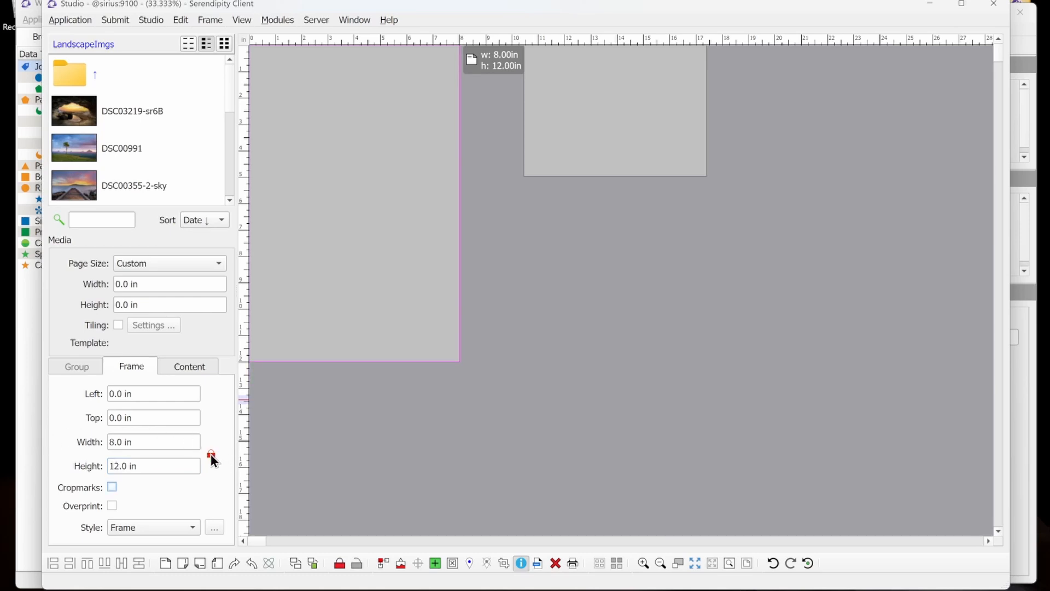
Move the landscape frame closer beside the tall frame and enlarge it to about 8.35 × 5.96 in.
left_click(580, 145)
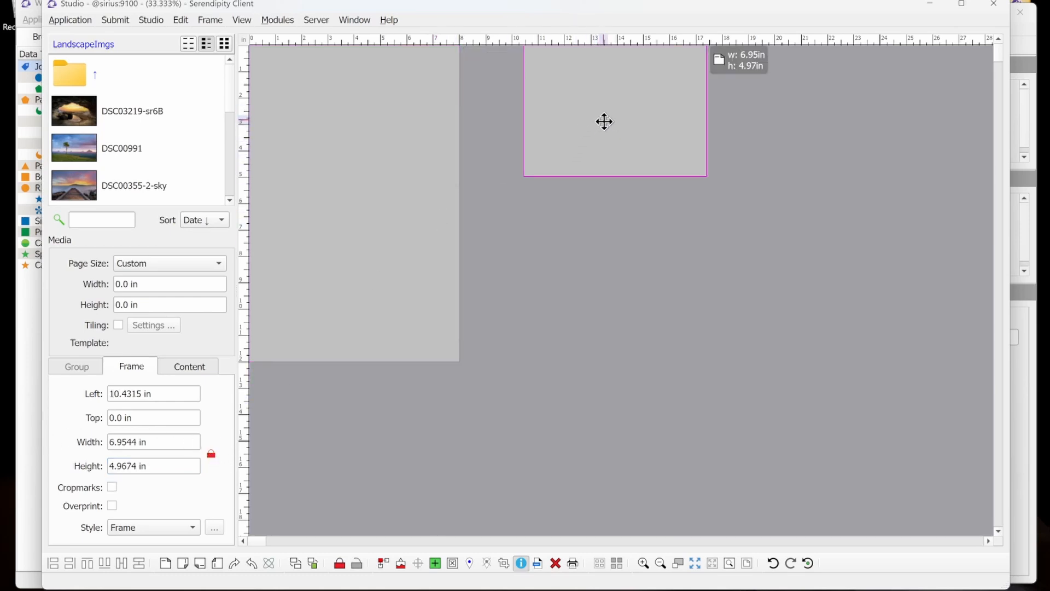
left_click_drag(605, 121, 556, 77)
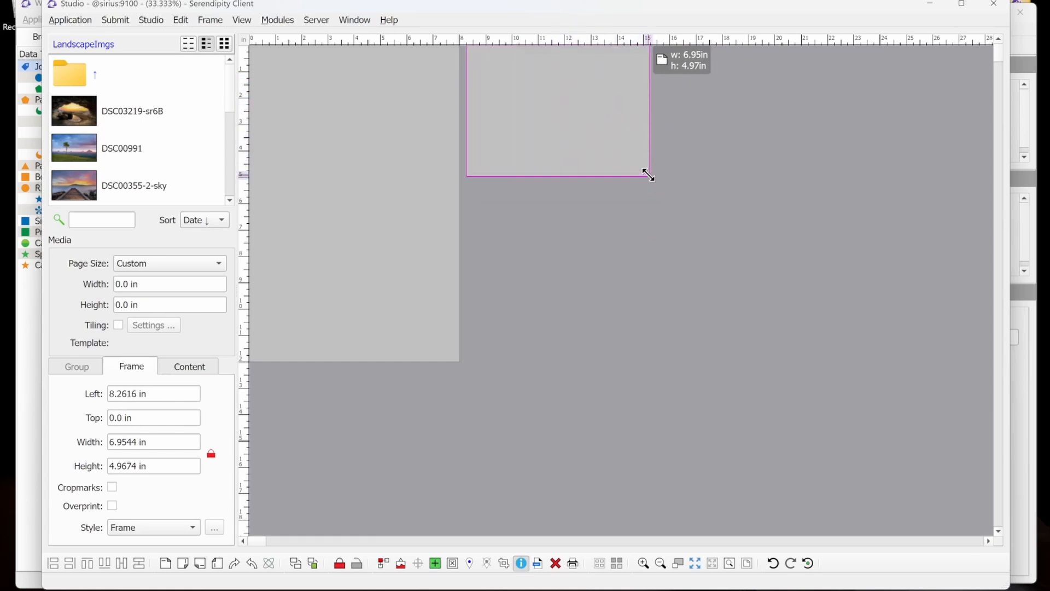
left_click_drag(648, 175, 776, 199)
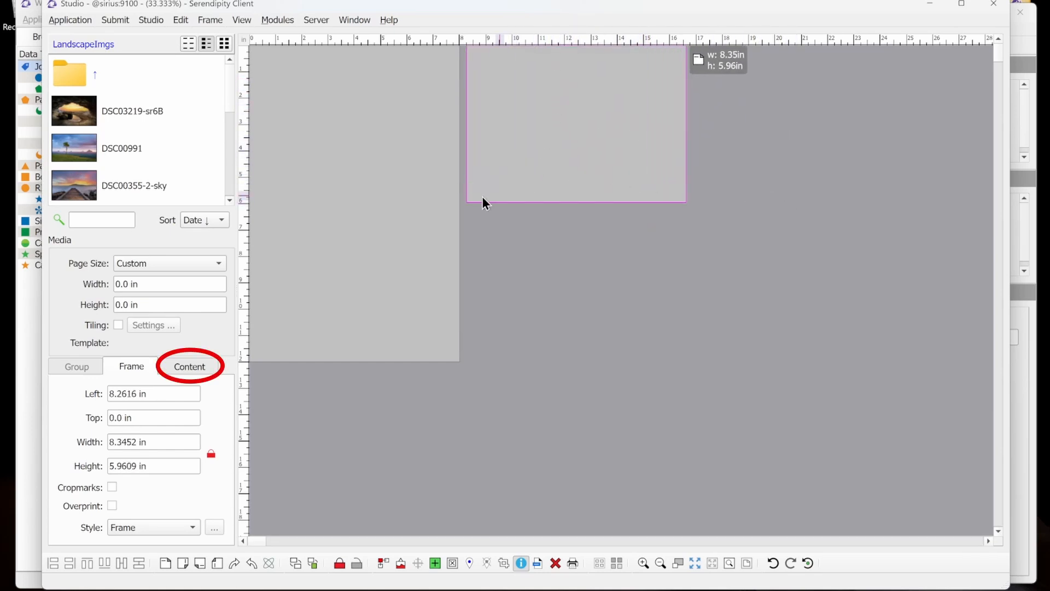
Set the landscape frame's content scaling to To Fill.
left_click(197, 368)
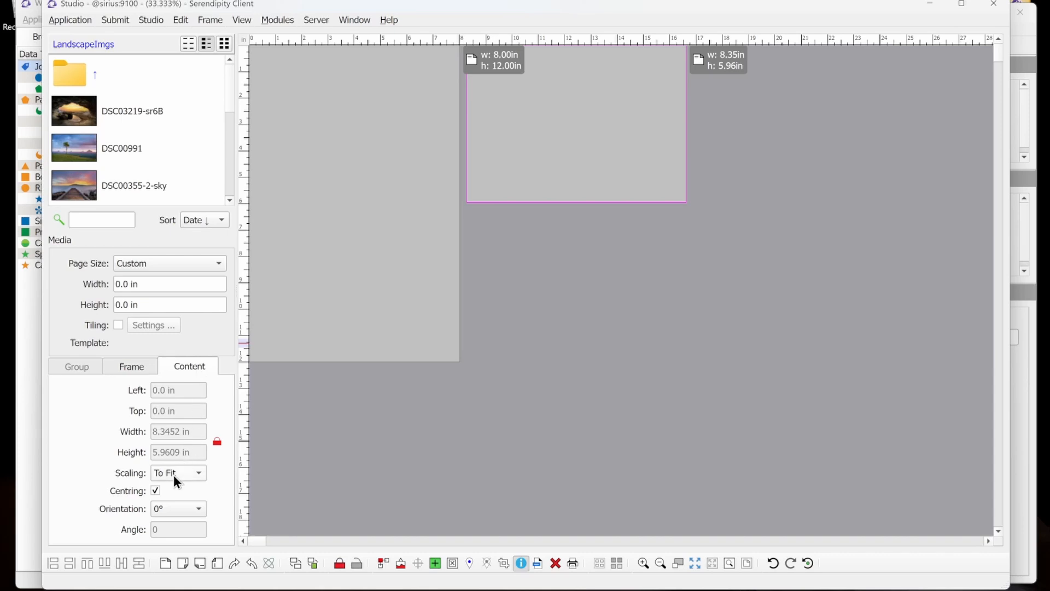
left_click(193, 482)
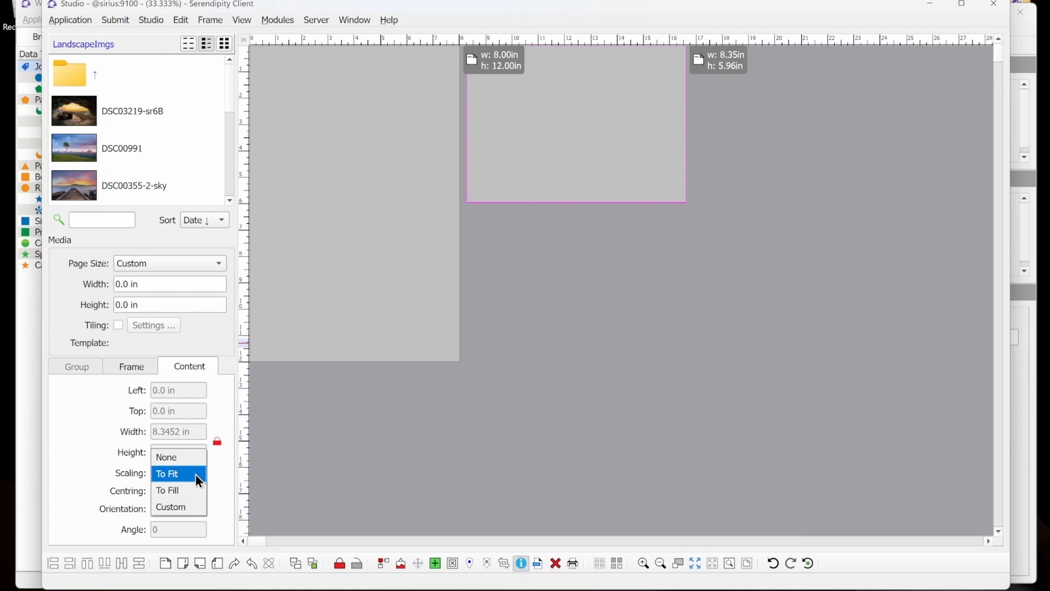
left_click(178, 490)
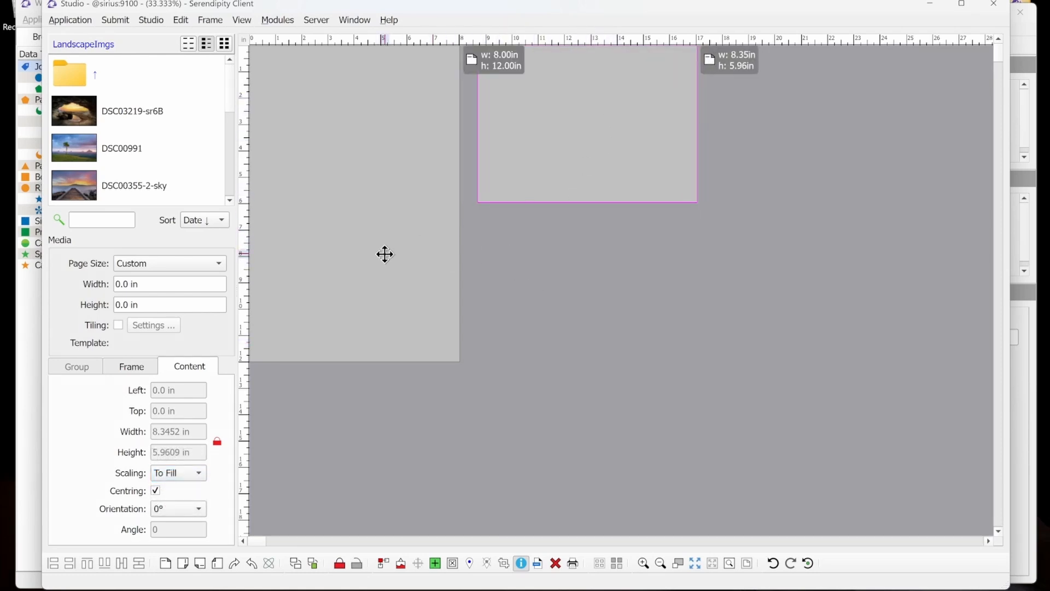
Duplicate the tall and landscape frames together by copying and pasting them.
left_click(359, 210)
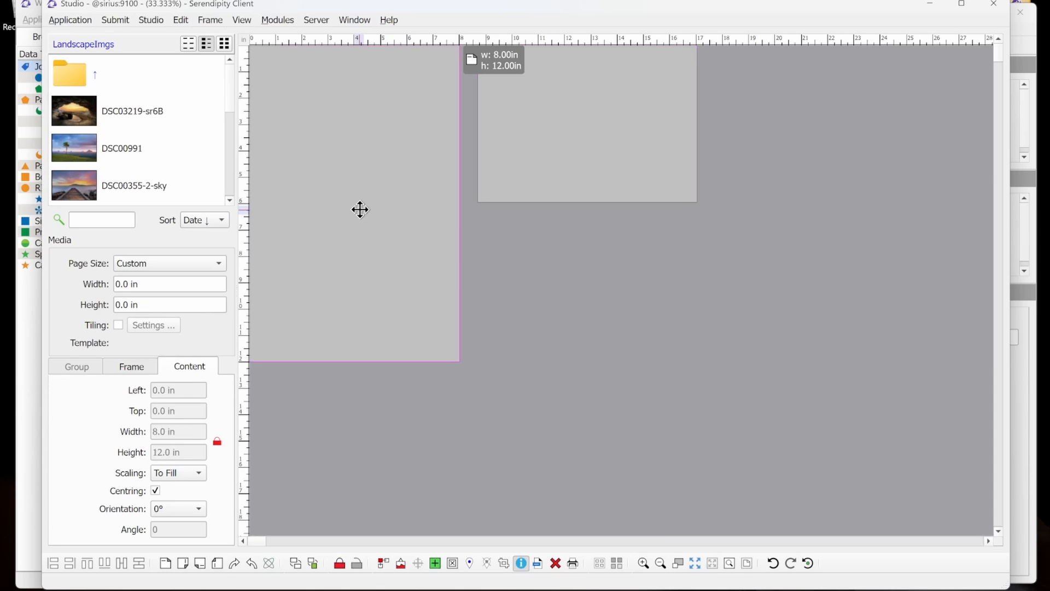
left_click(556, 144, "shift")
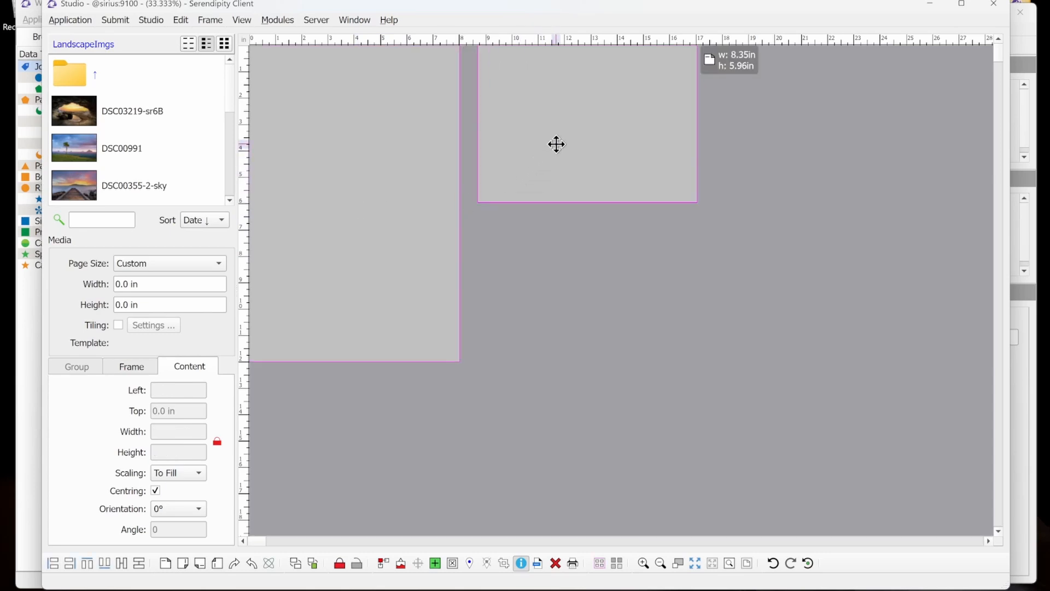
left_click(180, 19)
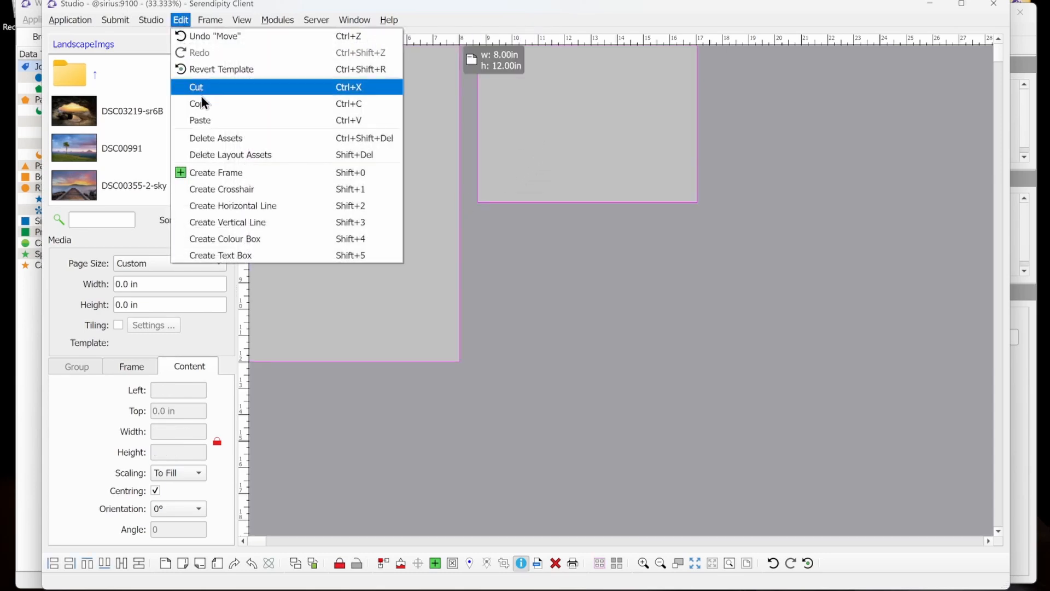
left_click(200, 101)
left_click(181, 21)
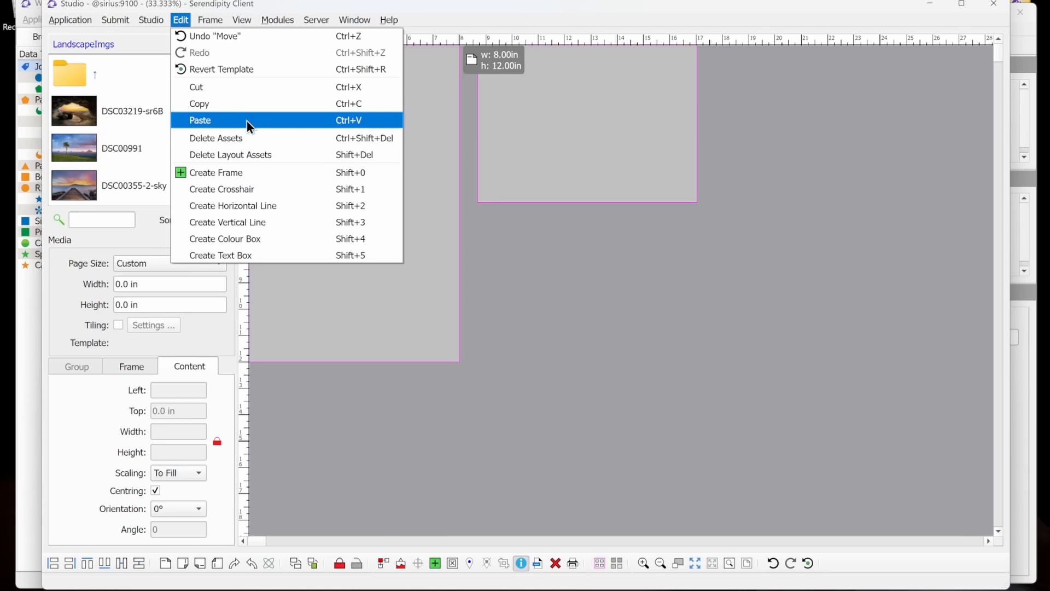
left_click(247, 120)
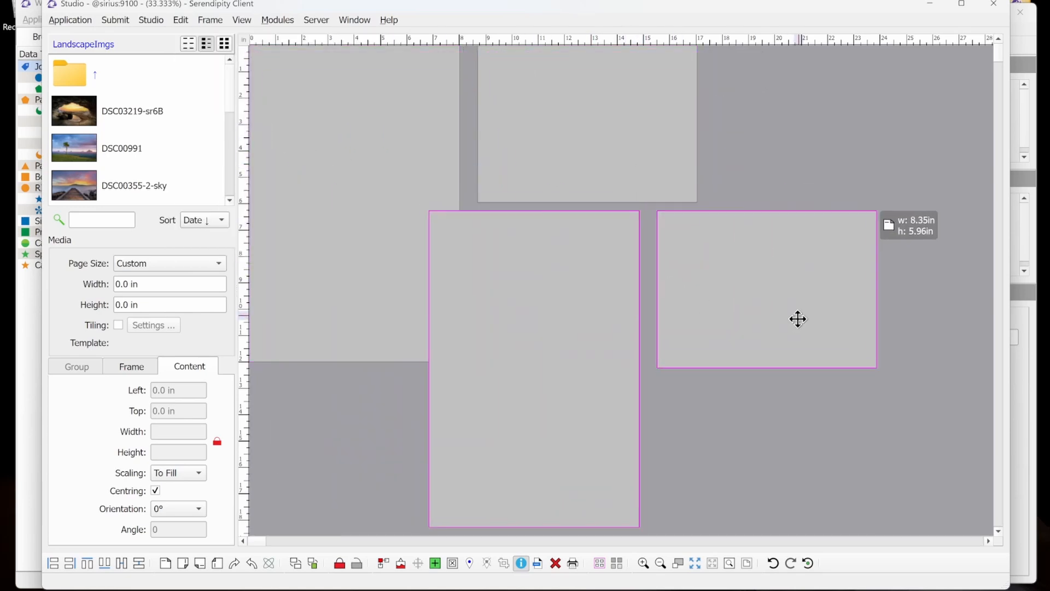
Arrange the pasted frames so the tall copy sits below the tall original and the landscape copy below the landscape original.
left_click_drag(798, 318, 788, 322)
left_click(499, 359)
left_click(705, 412)
left_click_drag(528, 399, 312, 389)
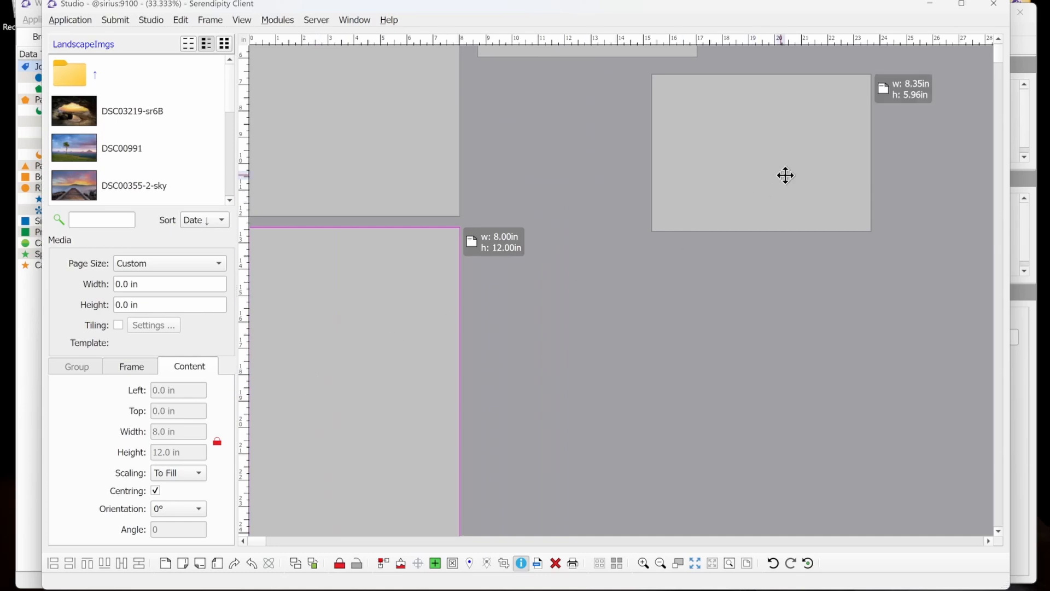
left_click_drag(785, 176, 623, 171)
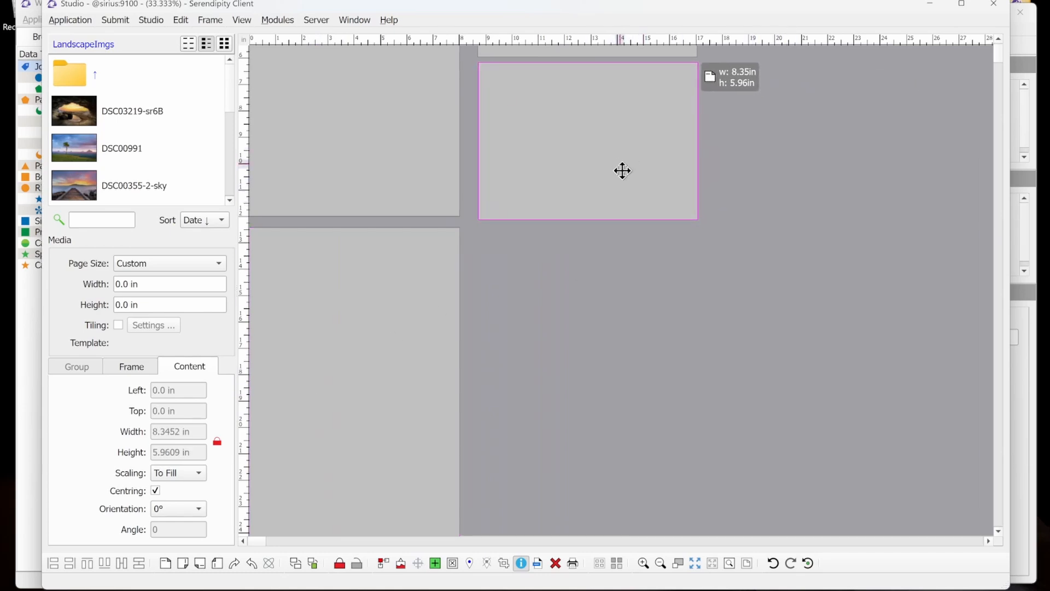
Place DSC03219-sr6B in the upper landscape frame and DSC00991 in the lower one.
left_click(694, 563)
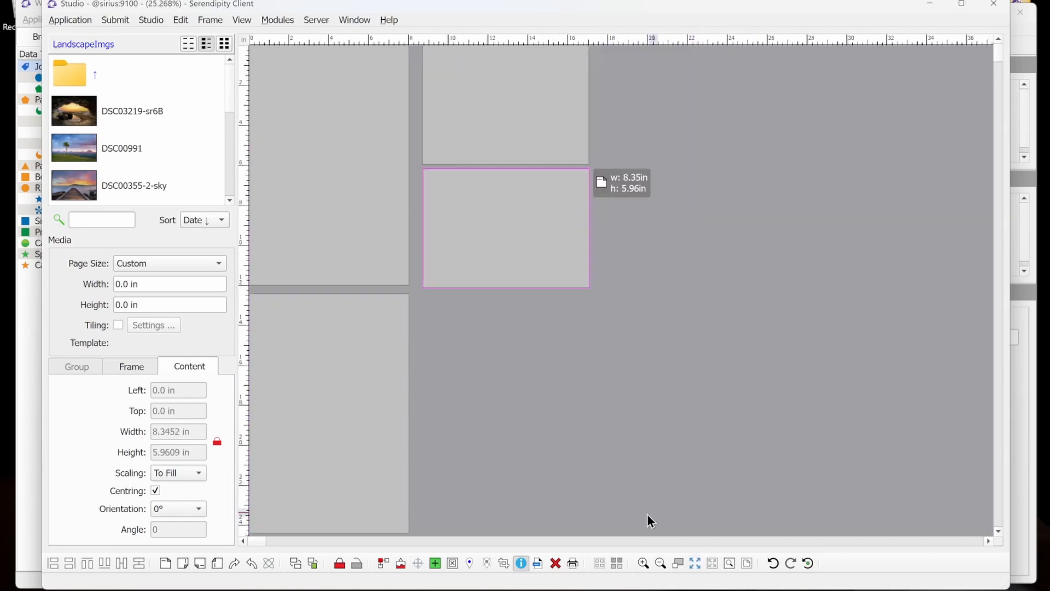
left_click(653, 320)
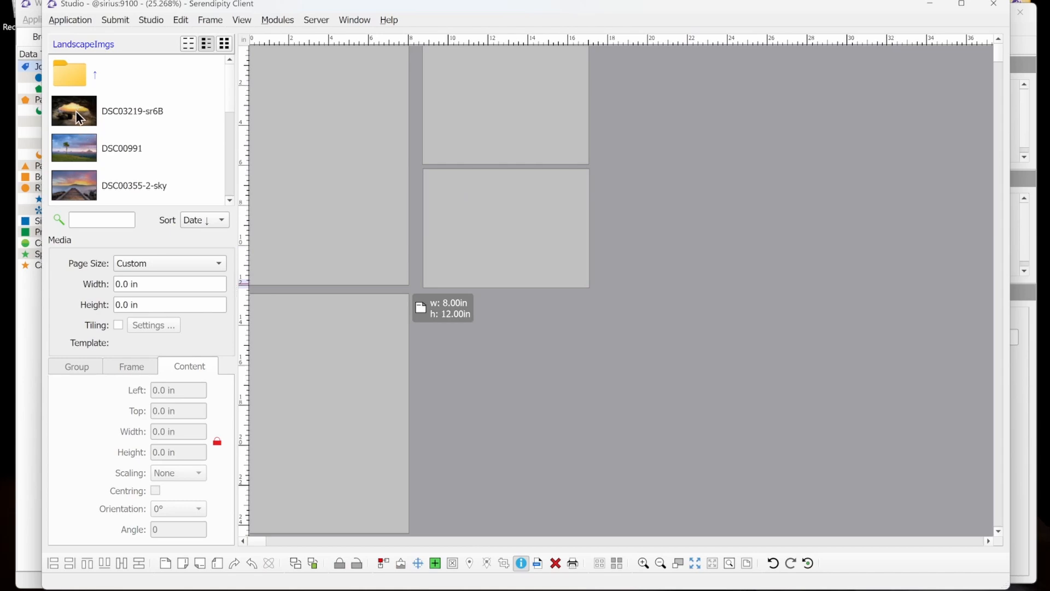
left_click_drag(75, 111, 520, 109)
left_click_drag(65, 156, 498, 237)
From the Models folder, place the jumping woman photo in the upper tall frame and the dark portrait with blurred lights in the lower one.
double_click(77, 71)
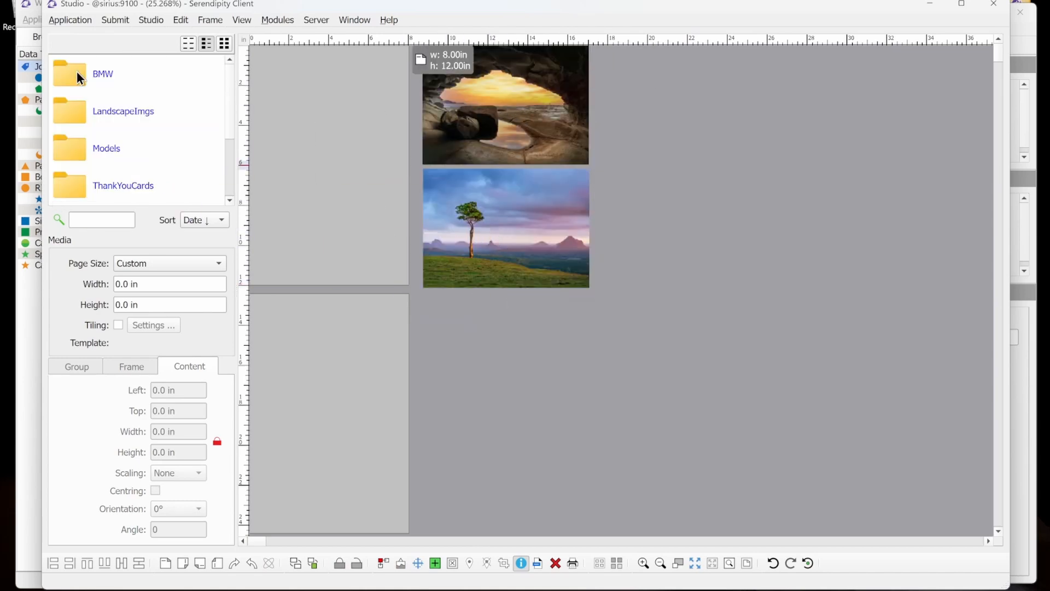
double_click(73, 145)
left_click_drag(122, 153, 324, 148)
left_click_drag(100, 113, 296, 369)
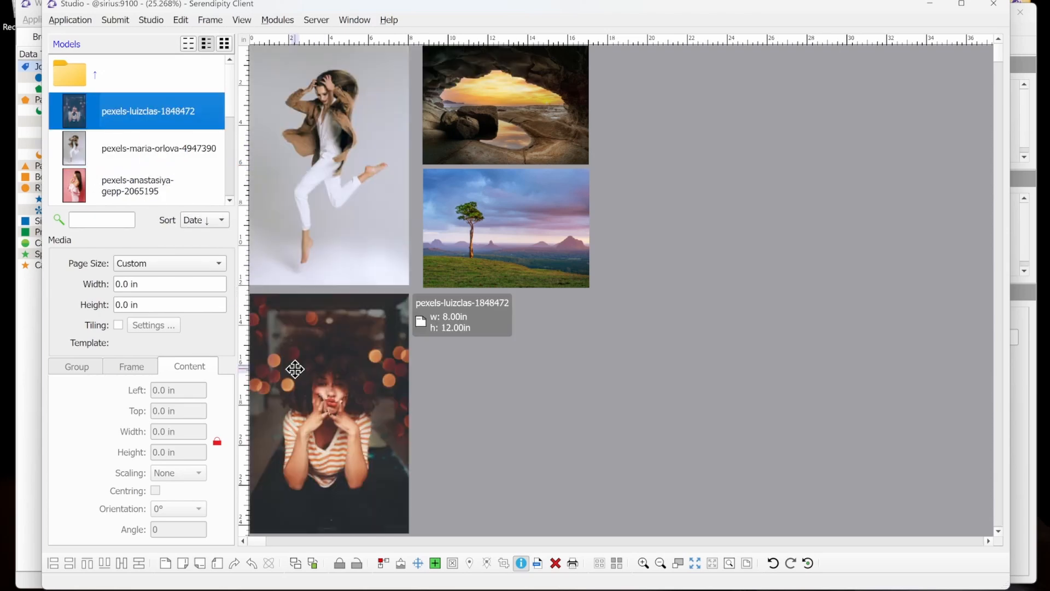
left_click(152, 19)
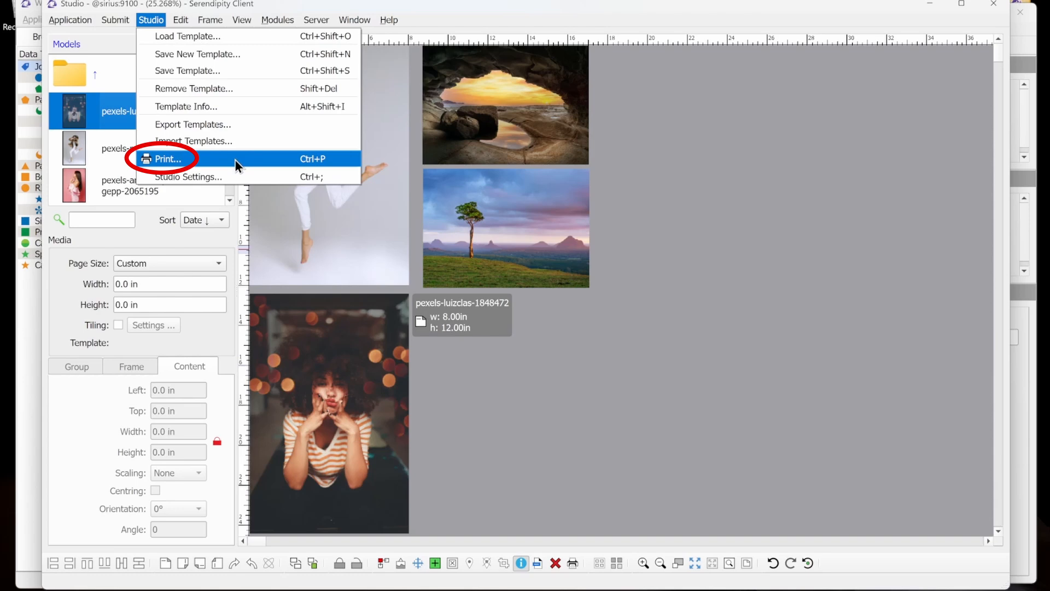
left_click(555, 500)
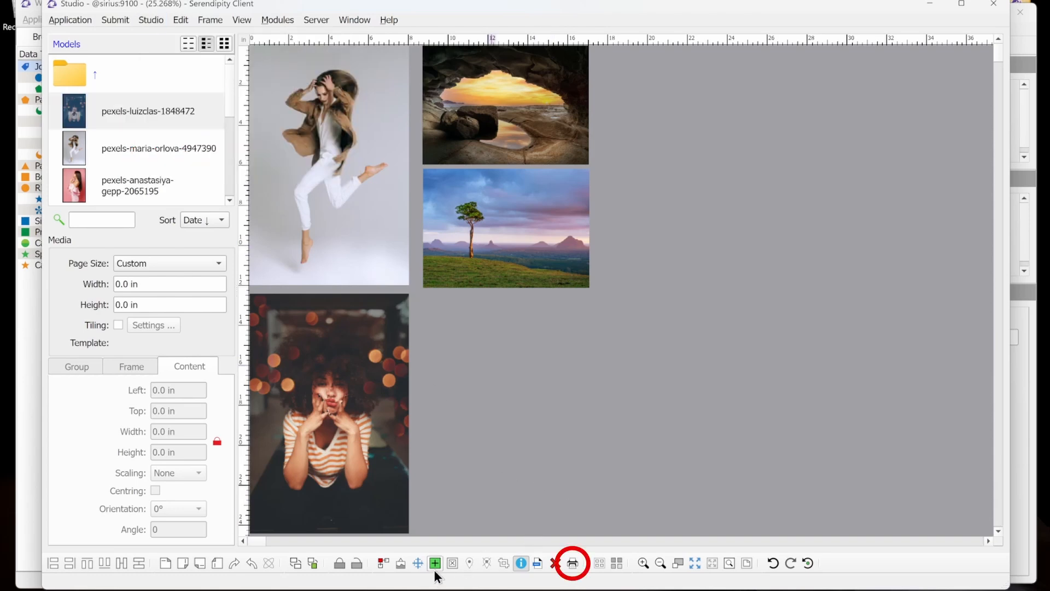